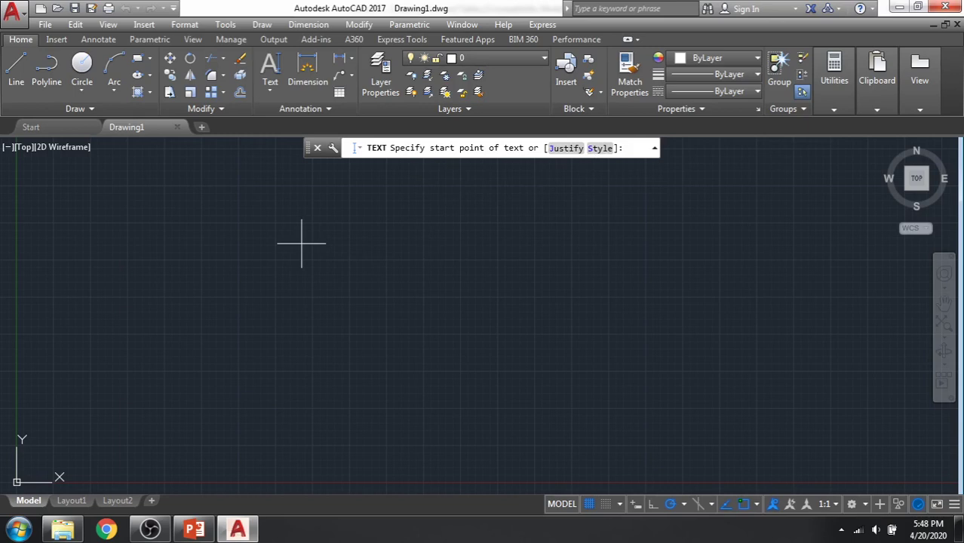
- Create single-line text with height 1 and rotation angle 0, containing the lines AutoCAD, Software, sds and sds
left_click(301, 243)
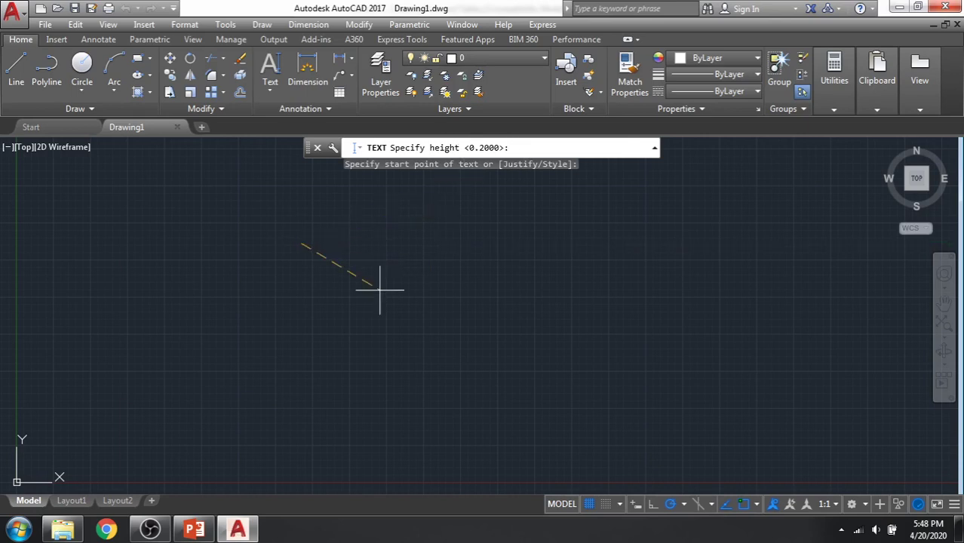
key("Return")
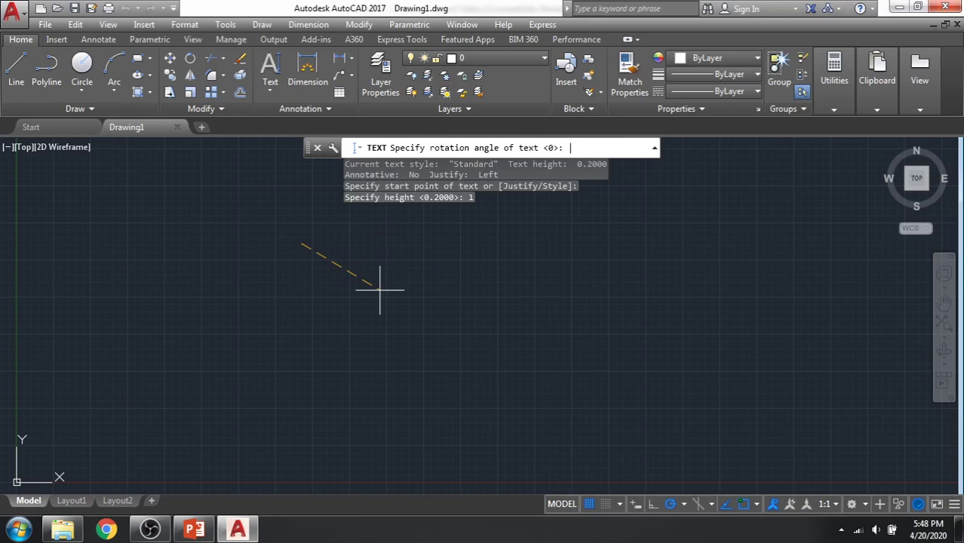
type("0")
key("Return")
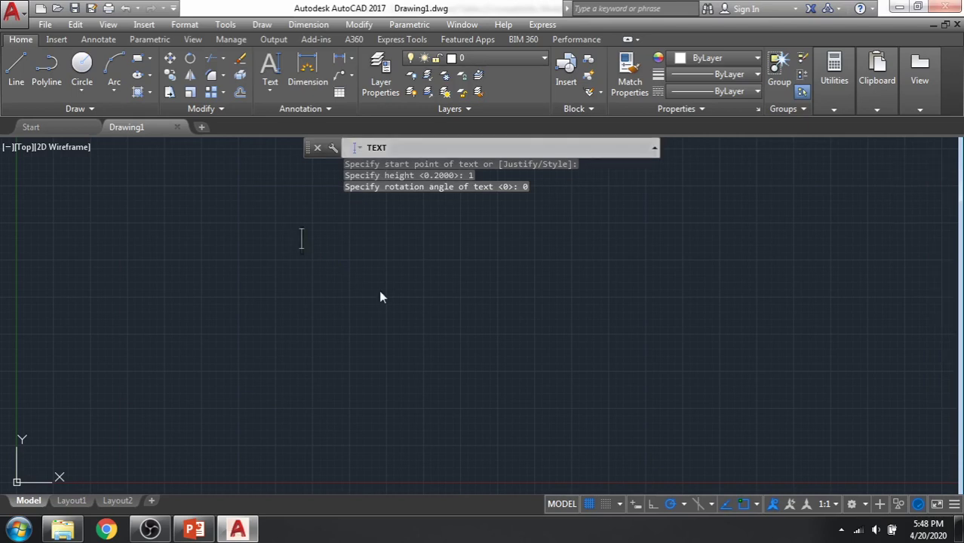
type("AutoCAD")
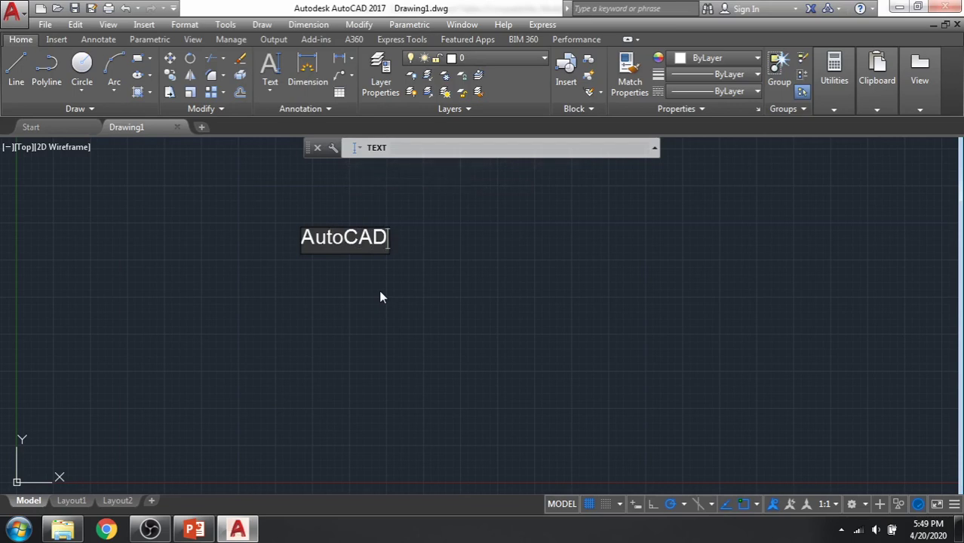
key("Return")
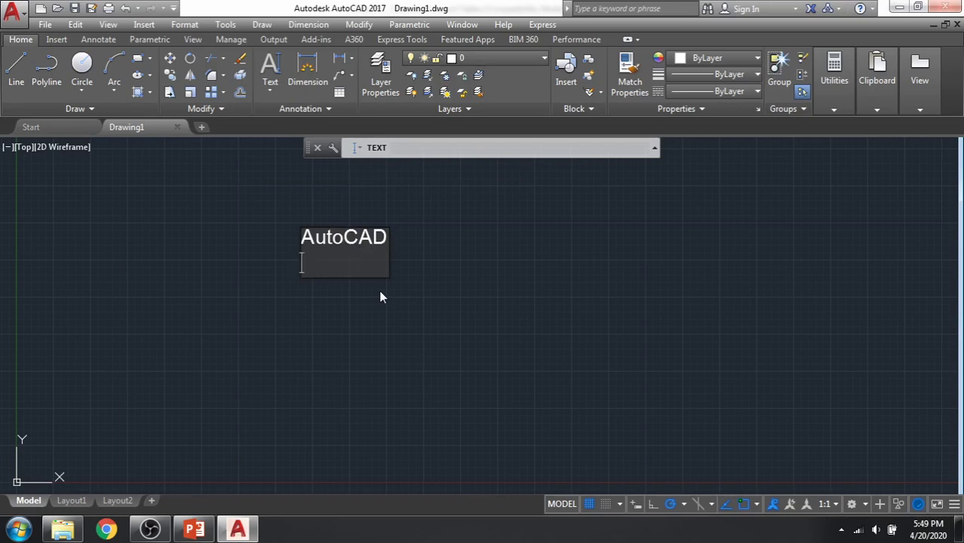
type("Software")
key("Return")
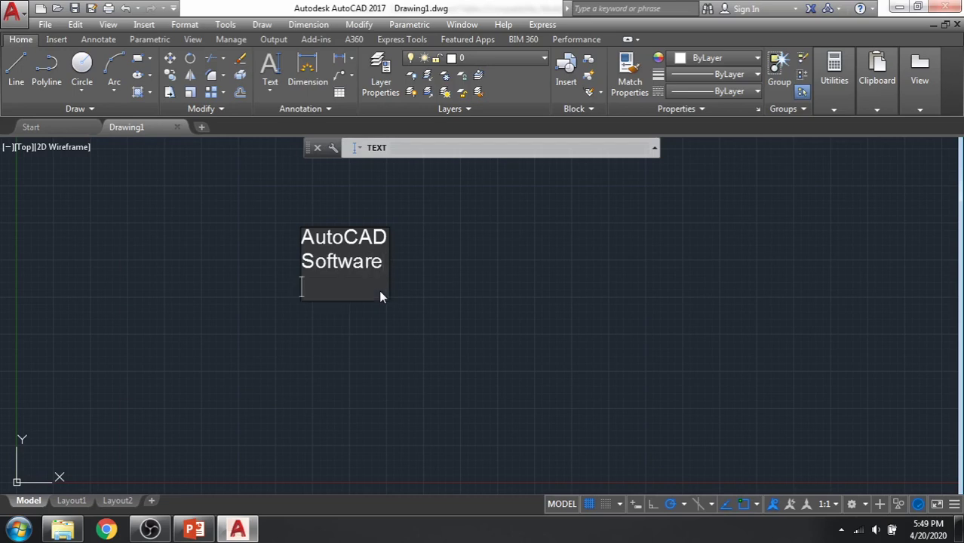
type("sds")
key("Return")
type("sds")
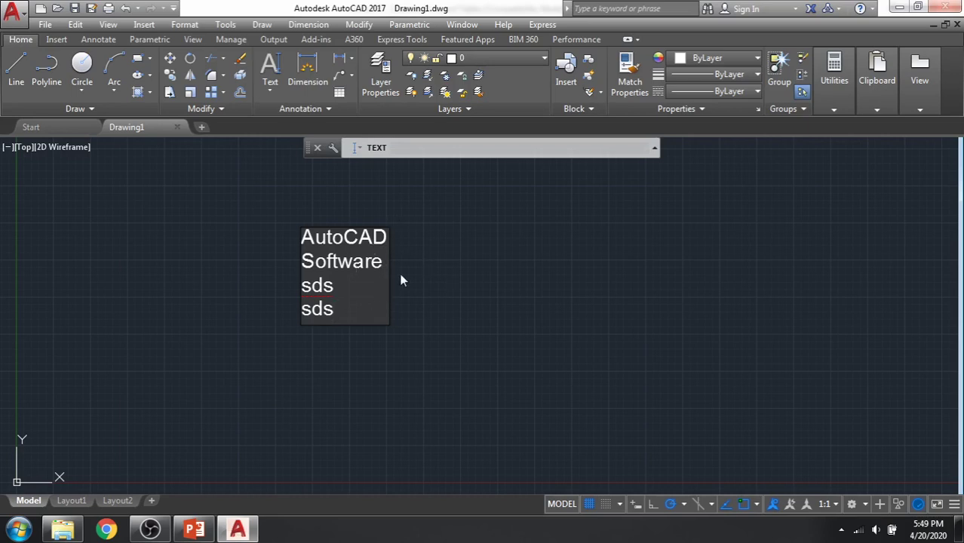
left_click(434, 281)
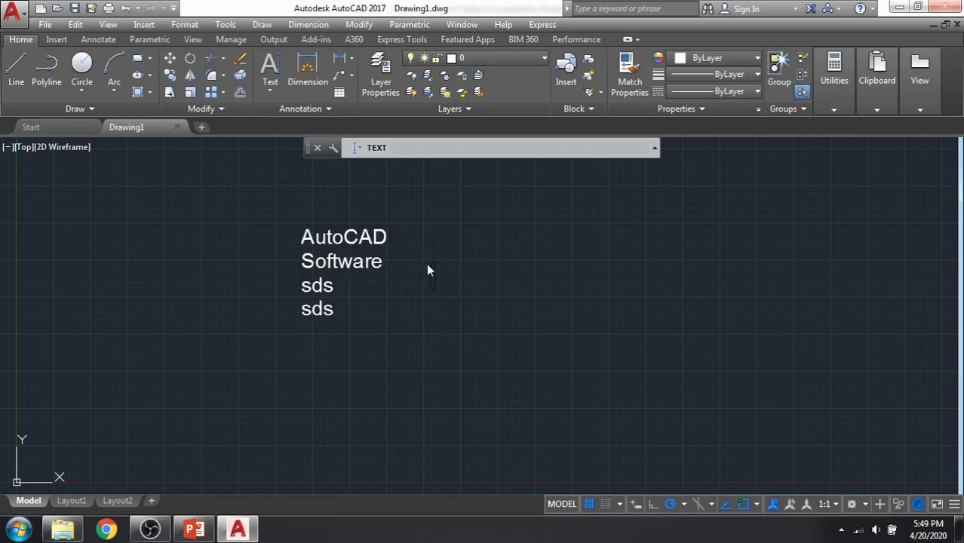
key("Return")
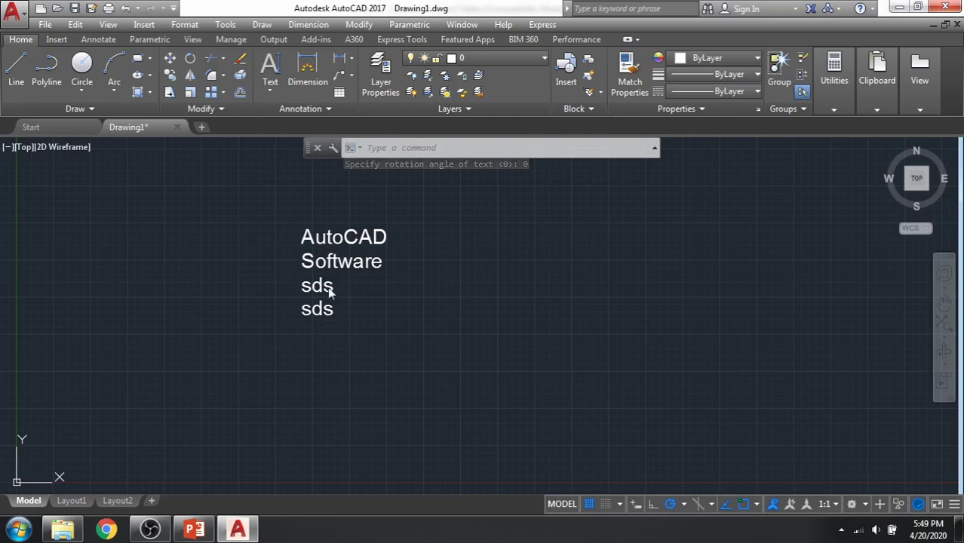
- Review the expanded command history and bring up the justification options of a new single-line text
left_click_drag(426, 159, 425, 285)
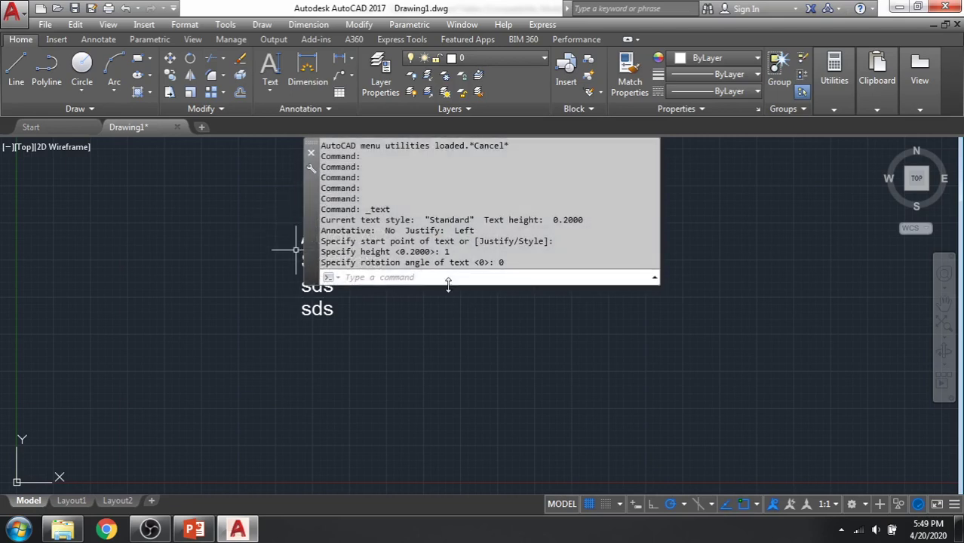
left_click_drag(447, 284, 450, 155)
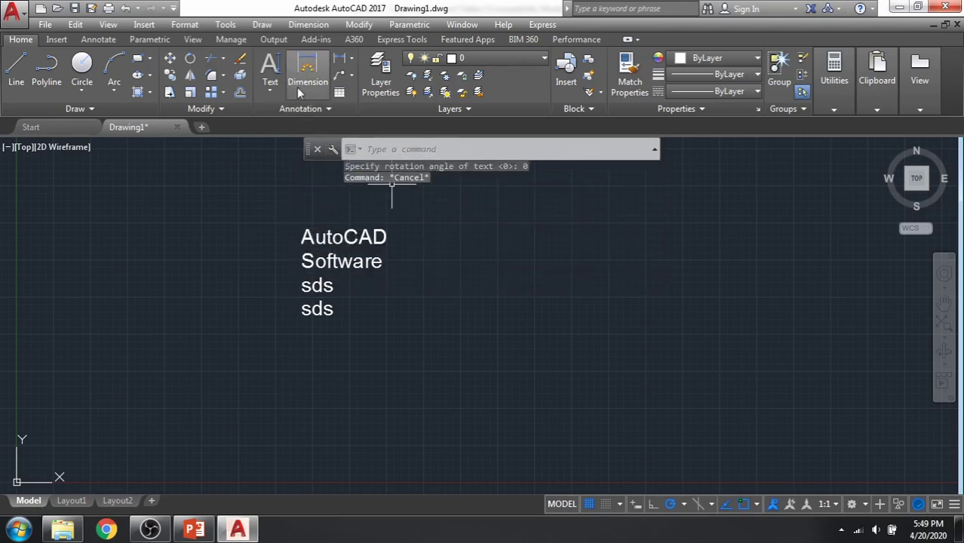
left_click(270, 89)
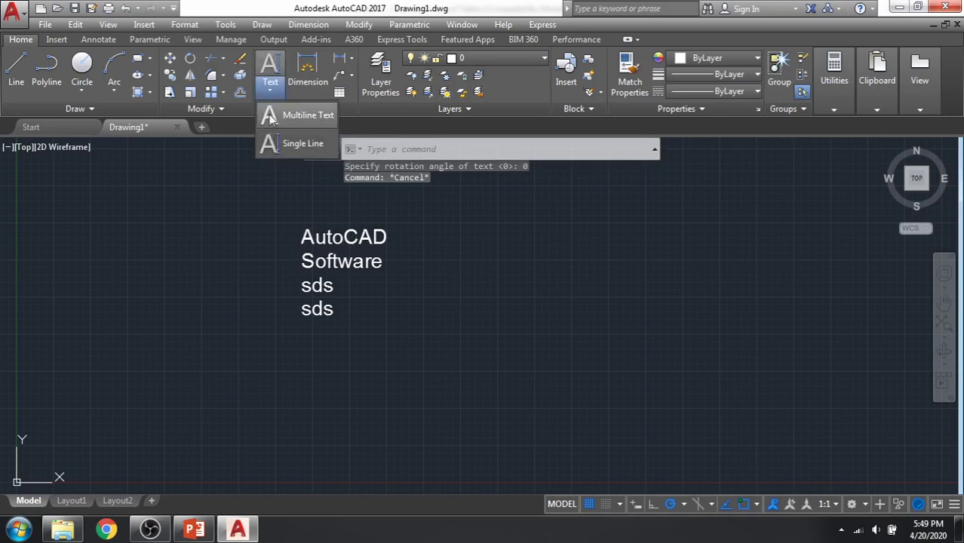
left_click(304, 146)
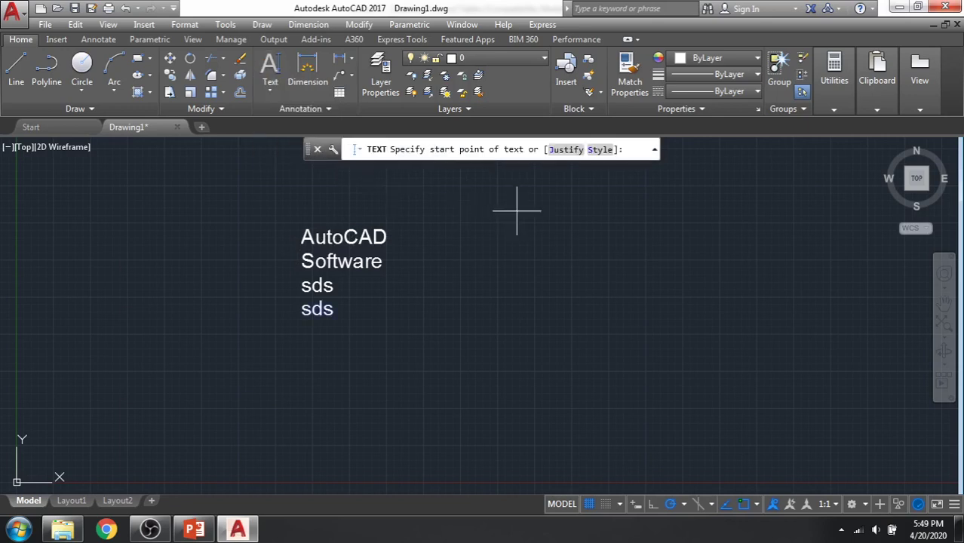
left_click(572, 150)
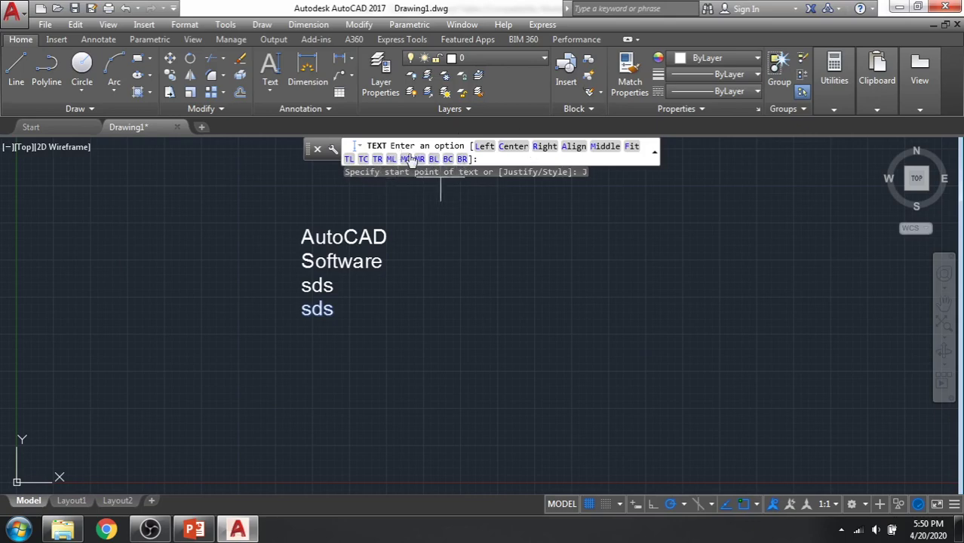
- Switch to PowerPoint to examine the text alignment positions figure on slide 7, and return to AutoCAD to cancel the pending text command
left_click(202, 531)
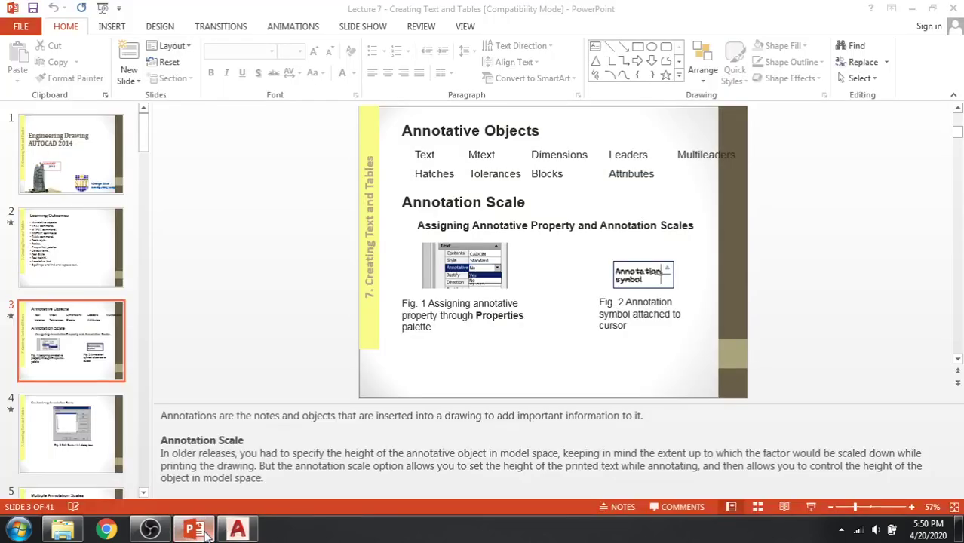
scroll(217, 344, "down", 3)
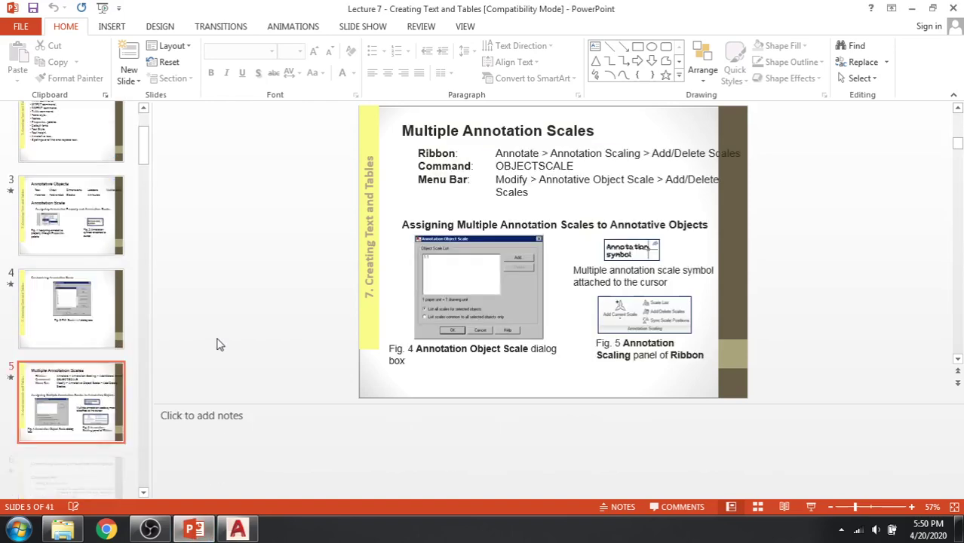
scroll(216, 341, "down", 2)
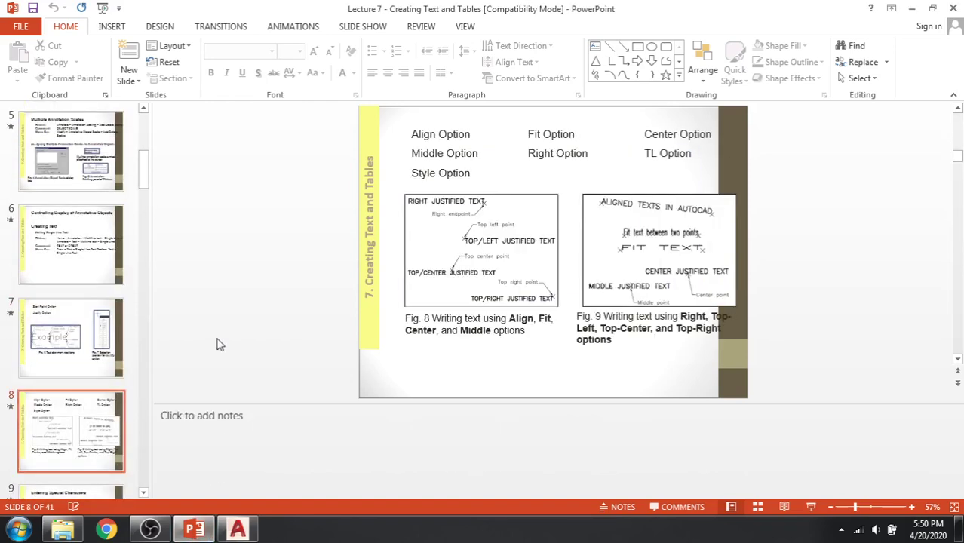
scroll(249, 332, "up", 1)
scroll(464, 309, "up", 6, "ctrl")
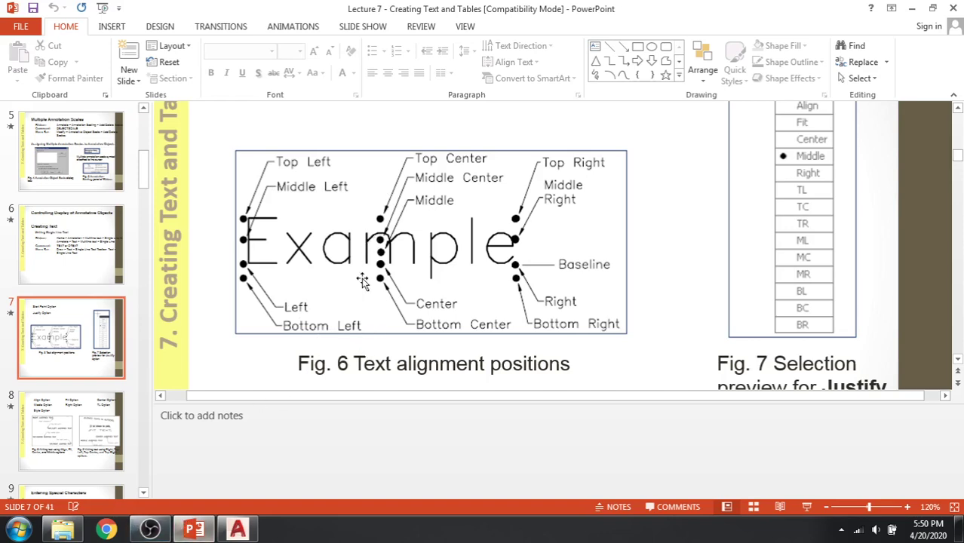
left_click(113, 531)
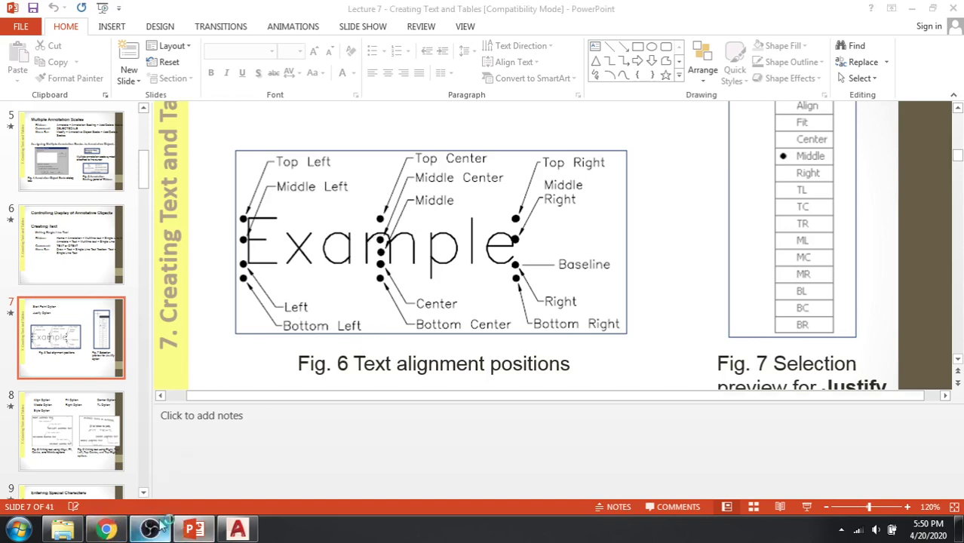
left_click(238, 530)
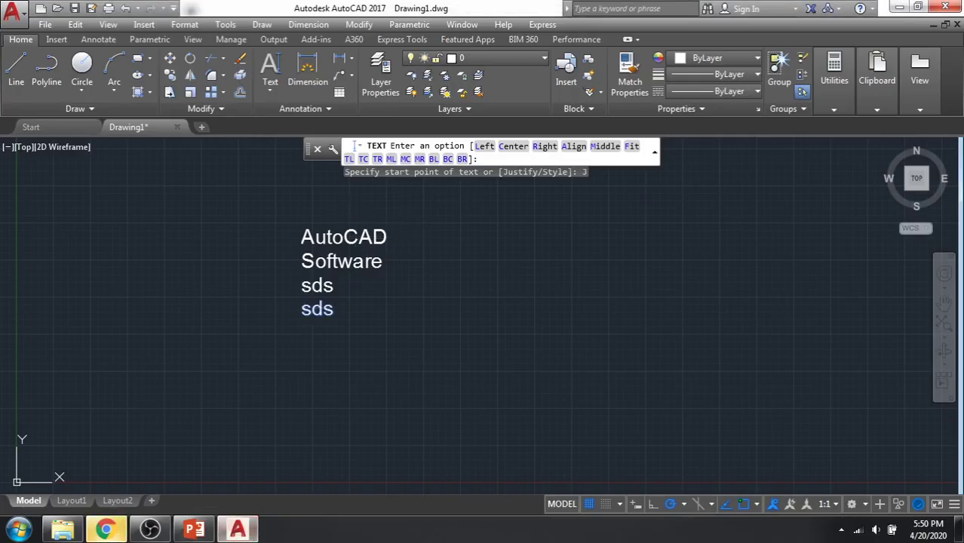
key("Escape")
mouse_move(106, 530)
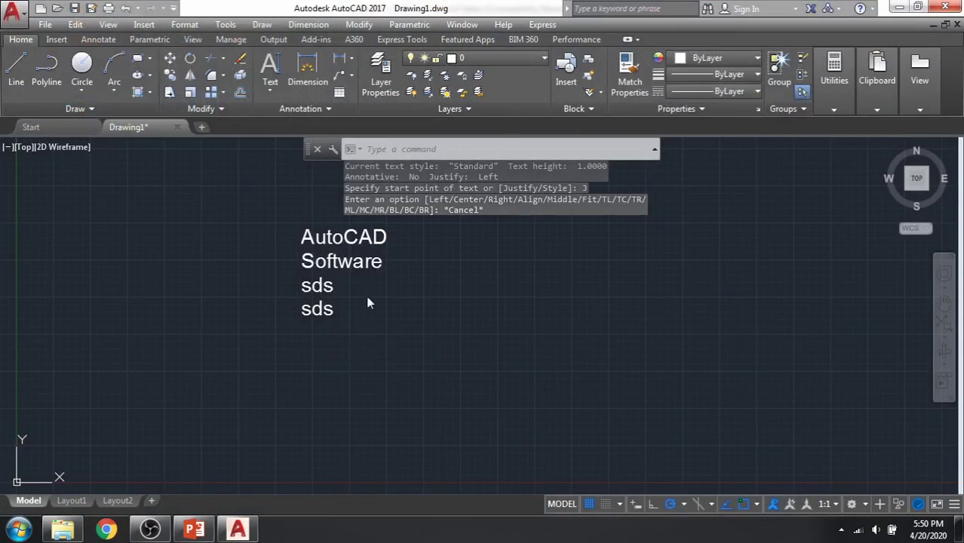
- Move the AutoCAD text by its insertion grip to an empty spot up and to the right of the other lines
left_click(366, 242)
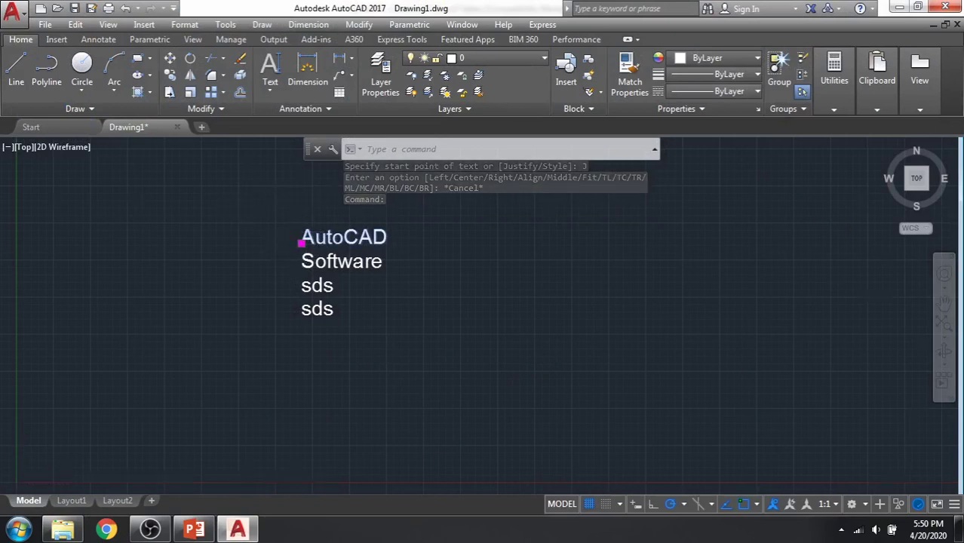
scroll(297, 243, "up", 4)
scroll(249, 258, "down", 2)
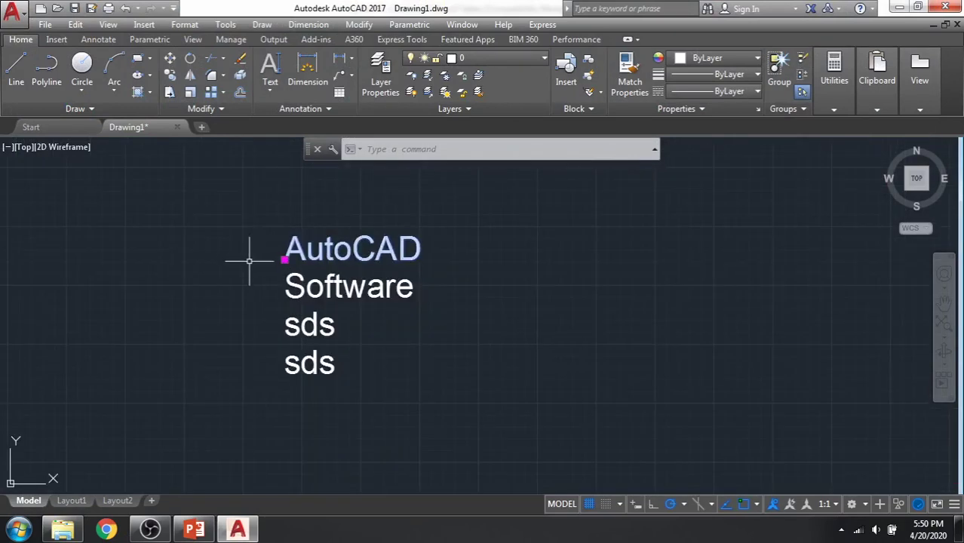
left_click(284, 260)
left_click(502, 214)
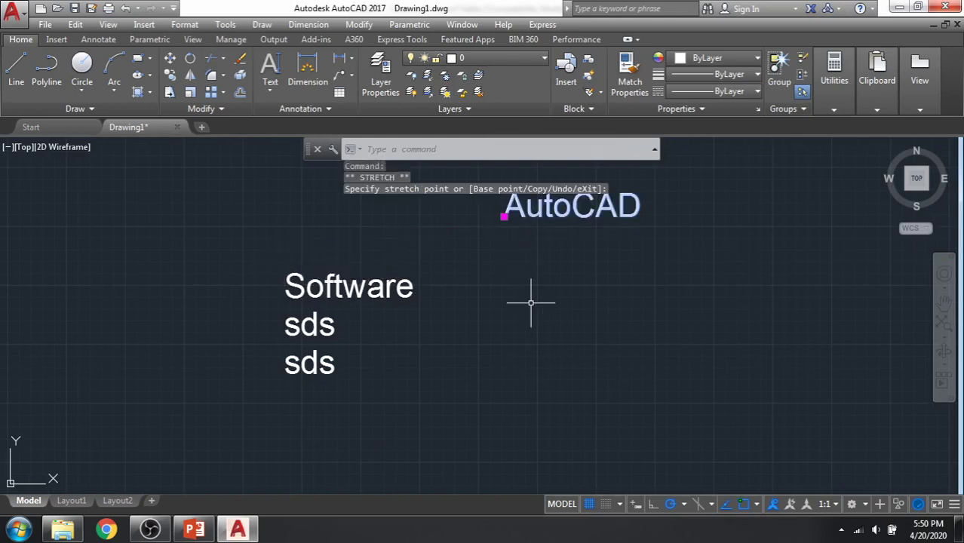
- Draw a vertical line in the empty area to the right of the AutoCAD text
scroll(506, 285, "down", 2)
middle_click_drag(538, 280, 435, 301)
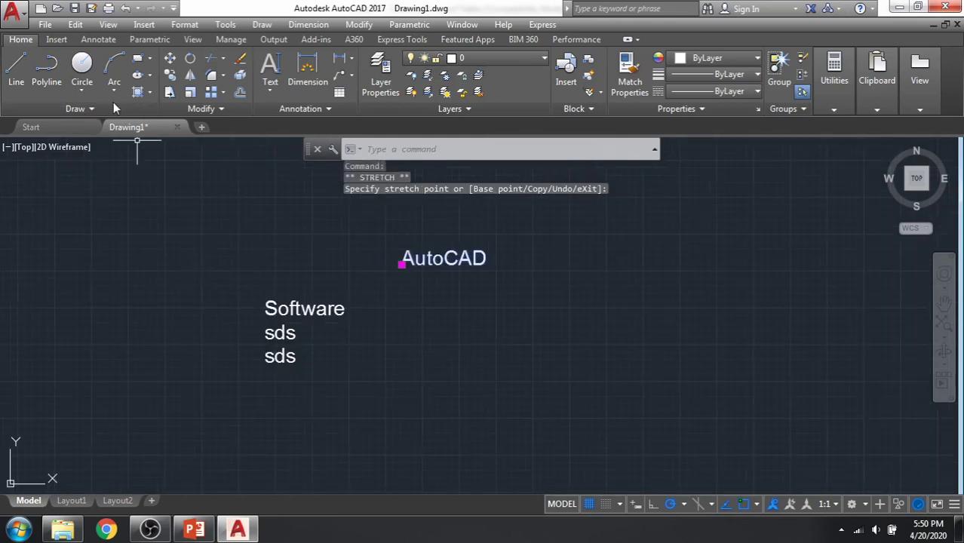
left_click(15, 76)
left_click(595, 205)
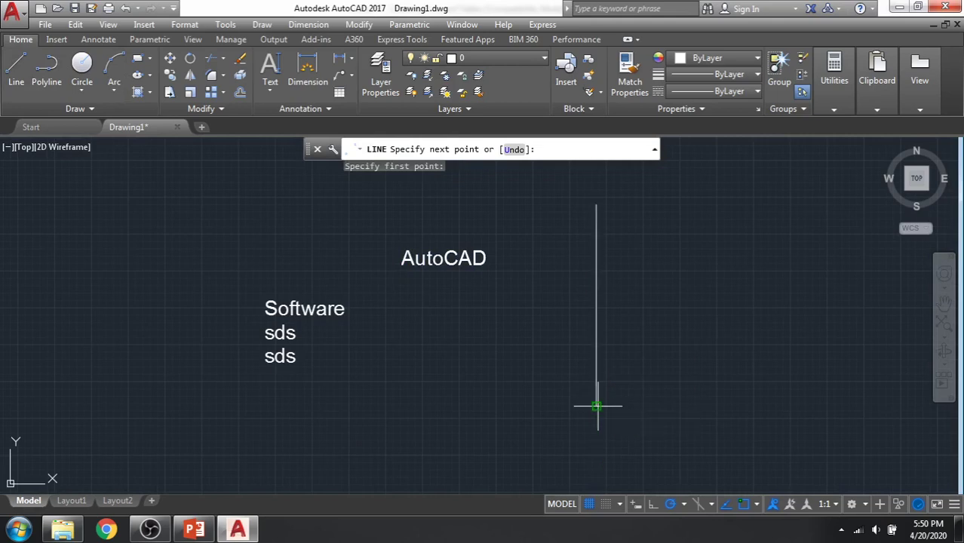
left_click(596, 406)
key("Escape")
key("Escape")
key("Escape")
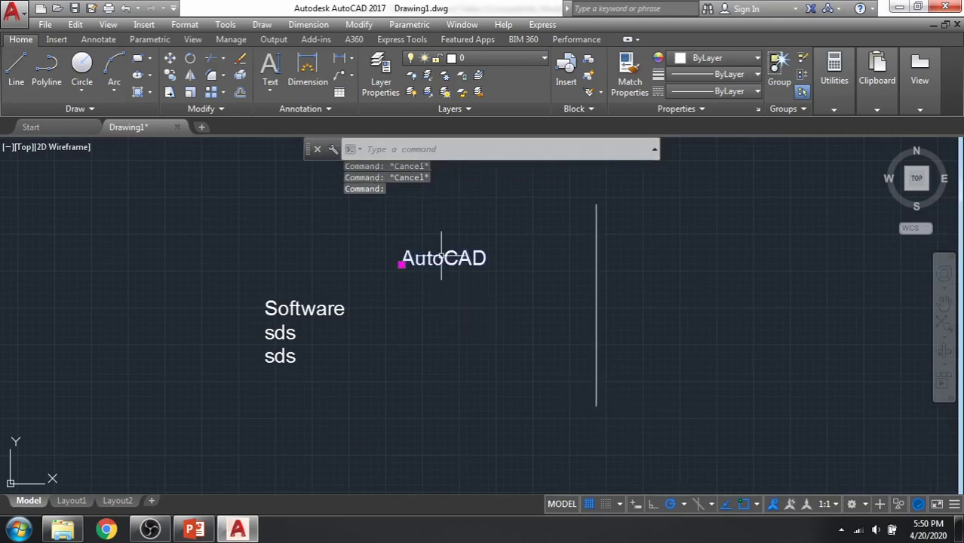
- Move the AutoCAD text by its insertion grip onto the upper endpoint of the vertical line
left_click(401, 264)
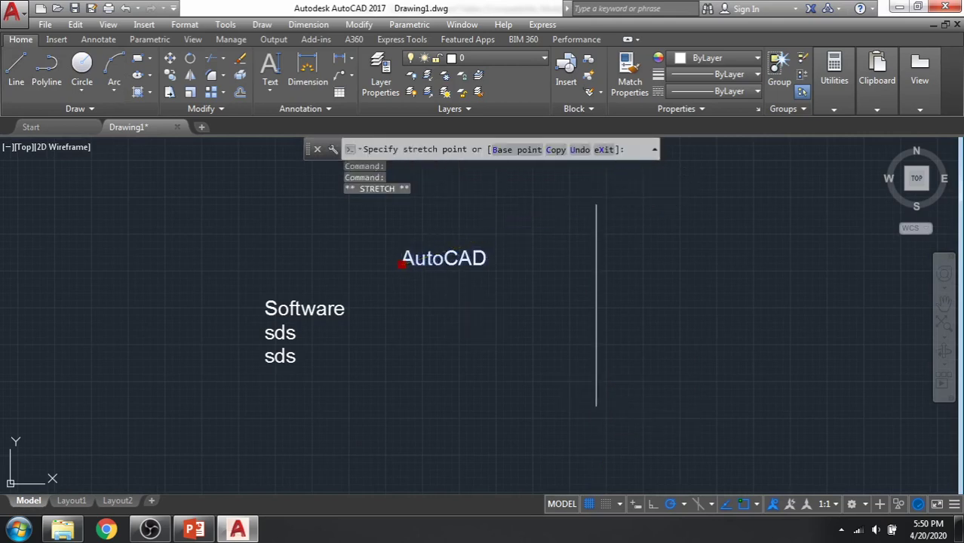
left_click(596, 204)
key("Escape")
- Move the Software text by its insertion grip onto the lower endpoint of the vertical line
left_click(327, 308)
left_click(265, 315)
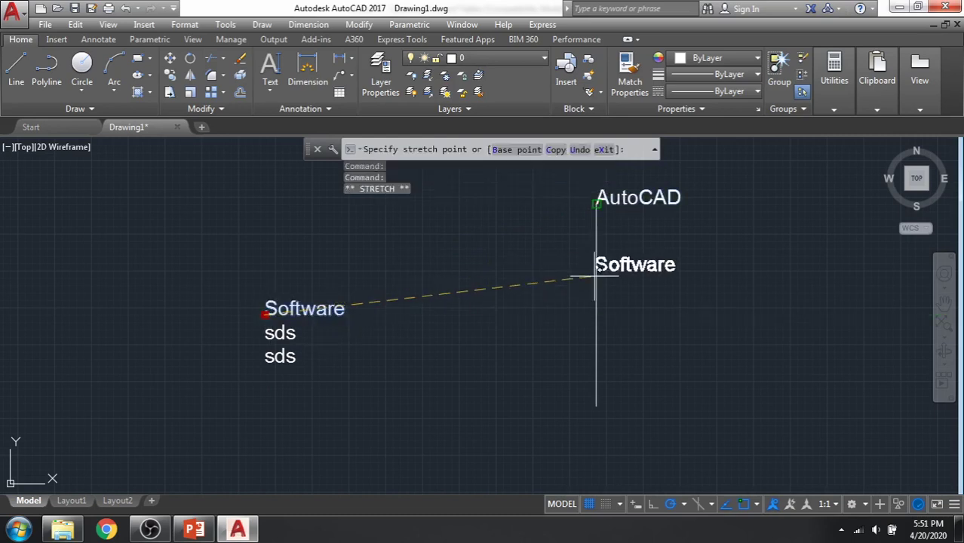
left_click(596, 407)
key("Escape")
key("Escape")
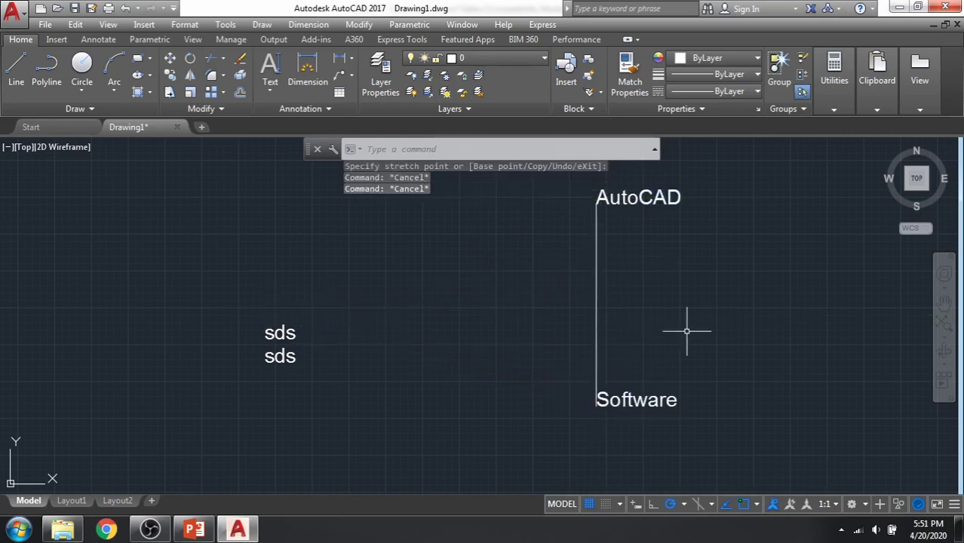
middle_click_drag(688, 327, 638, 374)
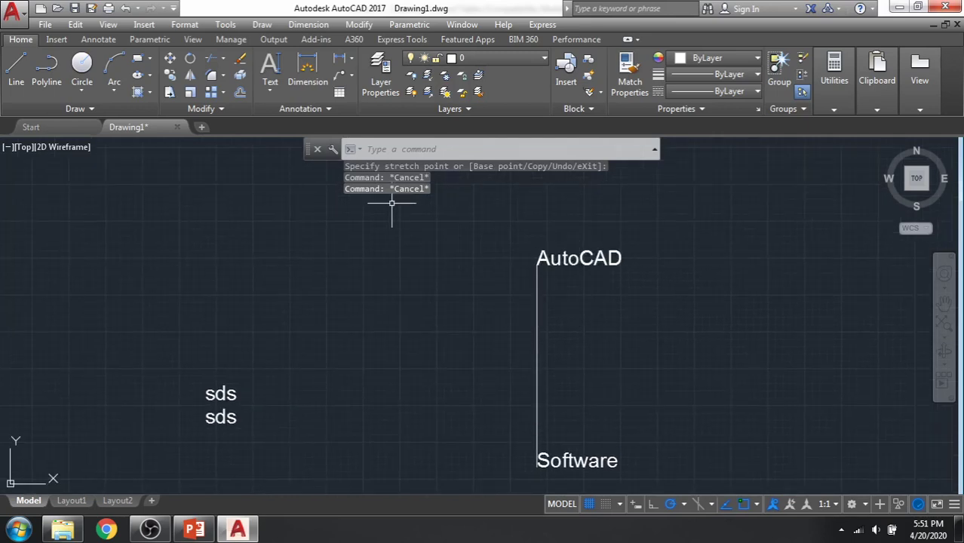
scroll(399, 201, "down", 2)
middle_click_drag(544, 249, 460, 276)
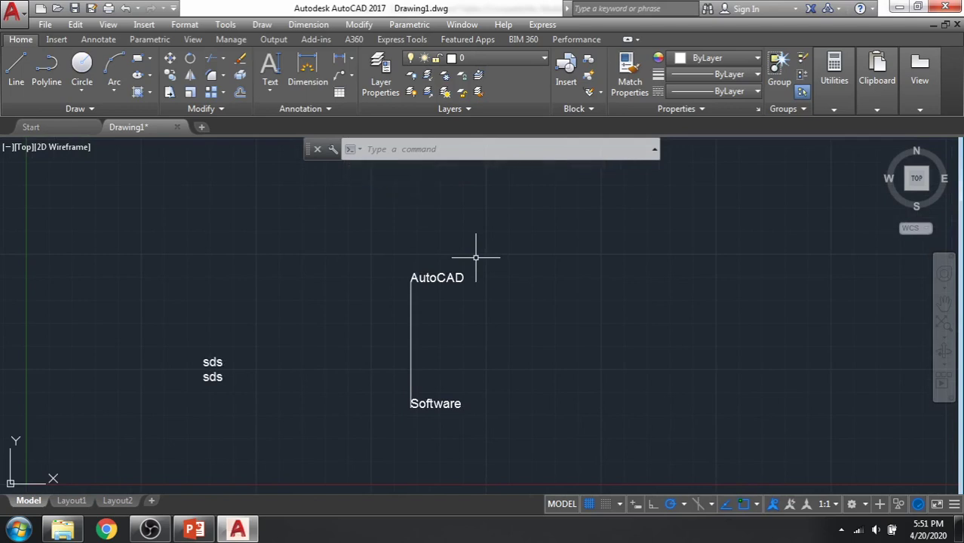
scroll(401, 300, "up", 4)
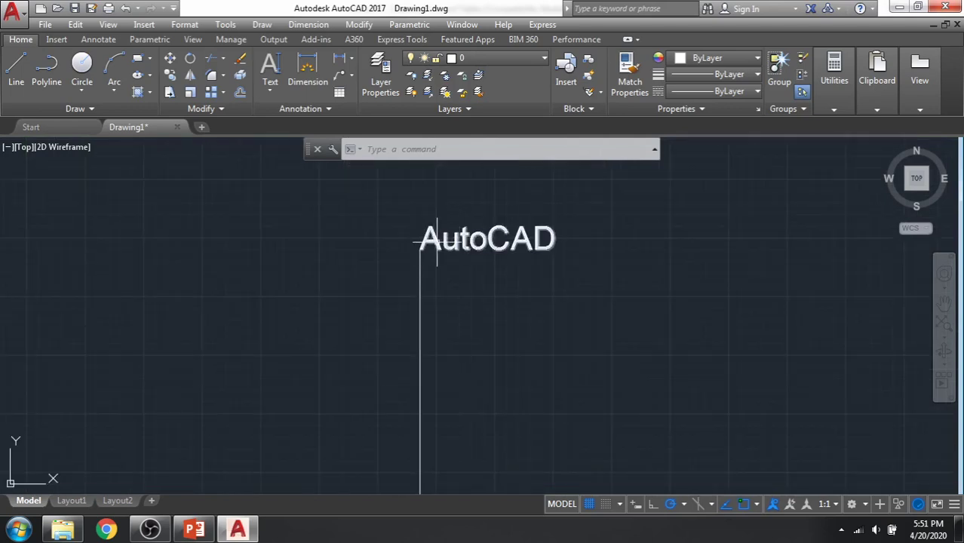
scroll(437, 242, "down", 4)
- Create the center-justified single-line text "autocad" in the empty area beside the AutoCAD text, with height 1 and rotation angle 0
left_click(270, 89)
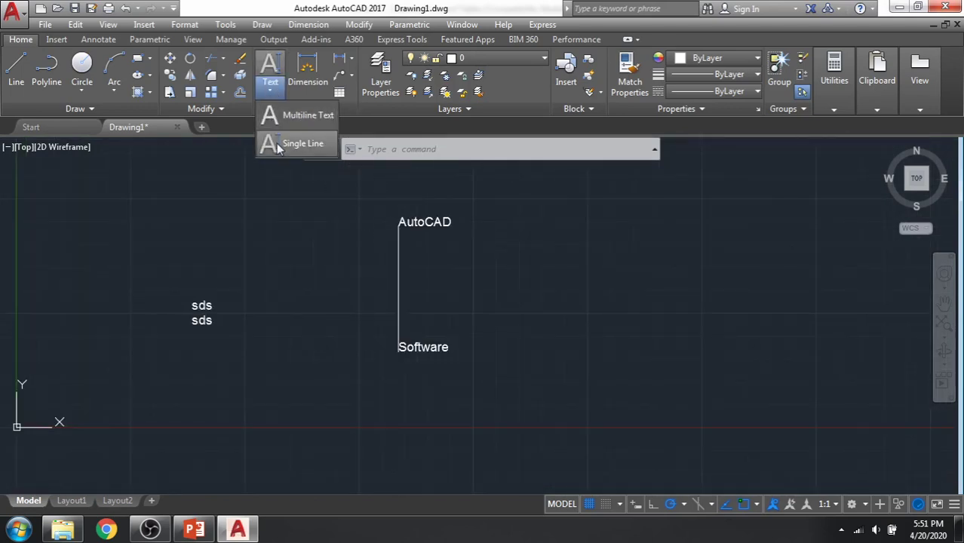
left_click(276, 143)
left_click(565, 150)
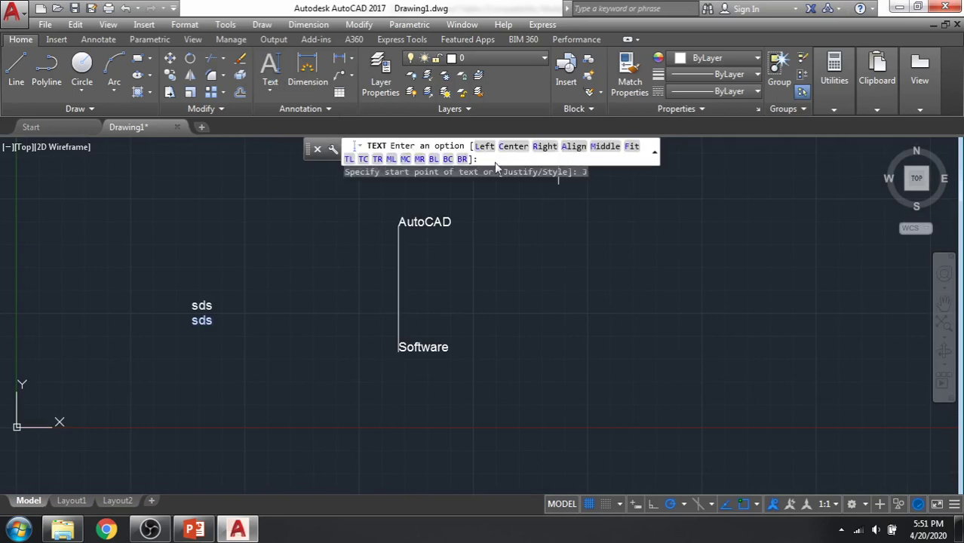
left_click(510, 148)
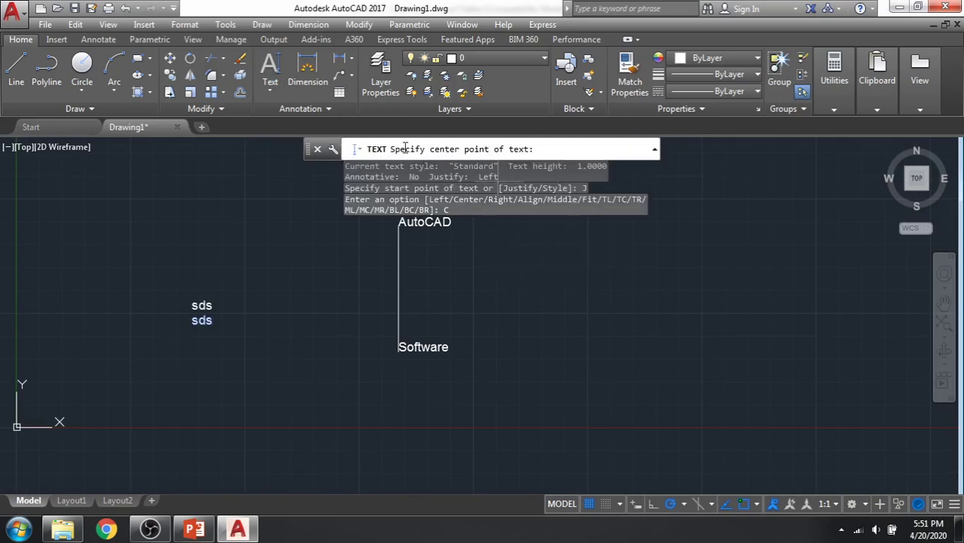
left_click(579, 238)
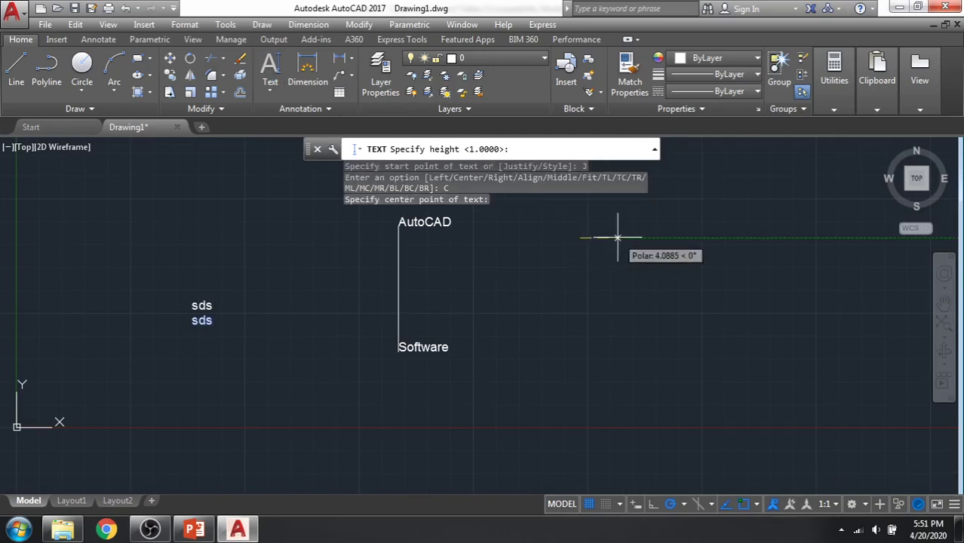
key("Return")
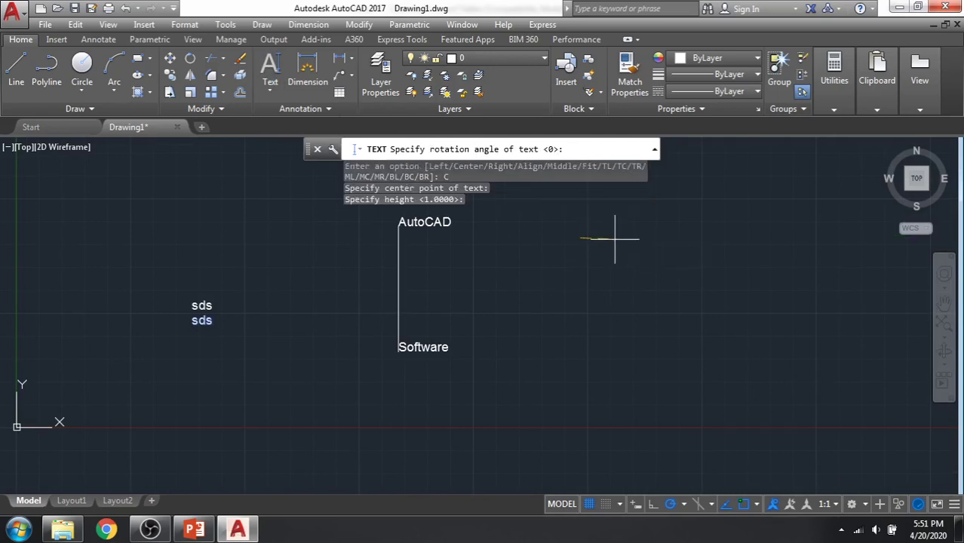
key("Return")
type("a")
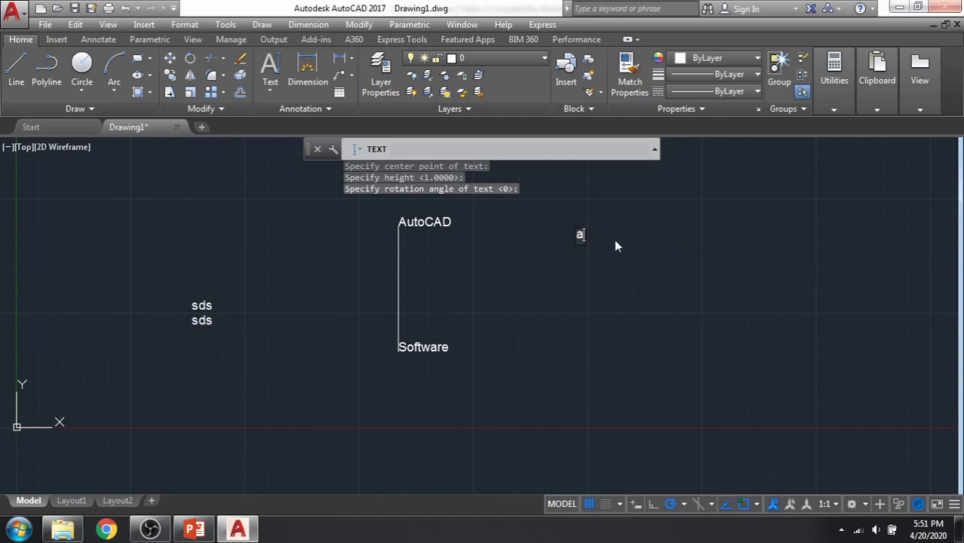
type("utocad")
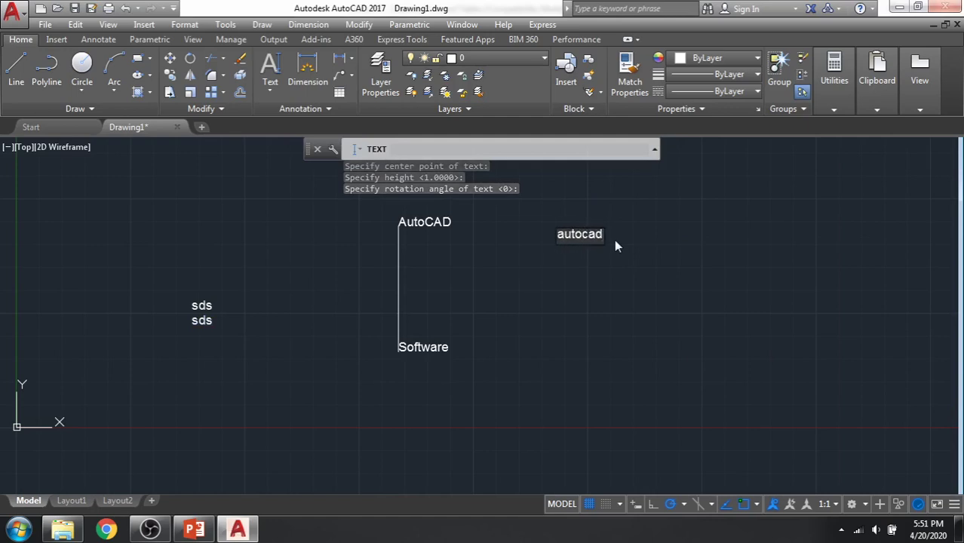
key("Return")
left_click(666, 261)
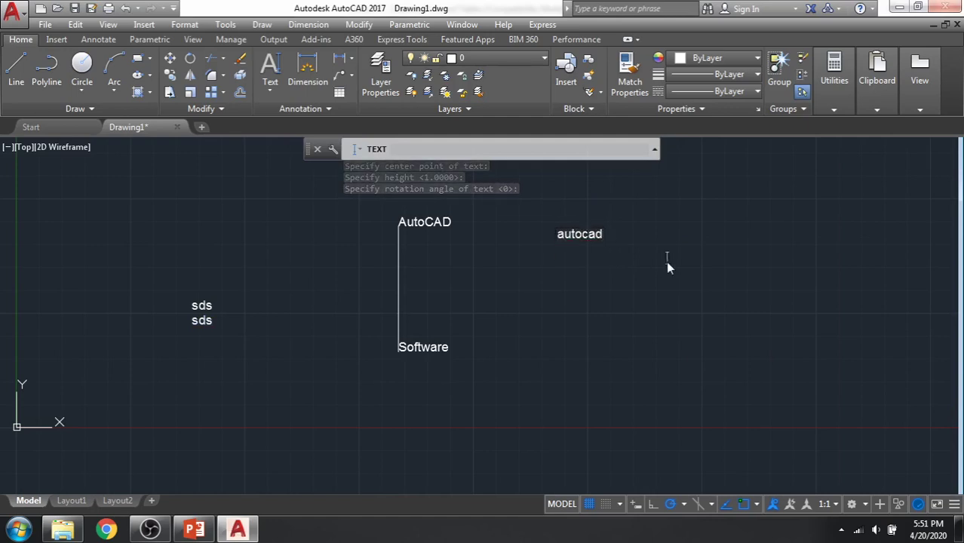
key("Escape")
- Move the autocad text by its center grip onto the midpoint of the vertical line
left_click(596, 236)
scroll(585, 249, "up", 5)
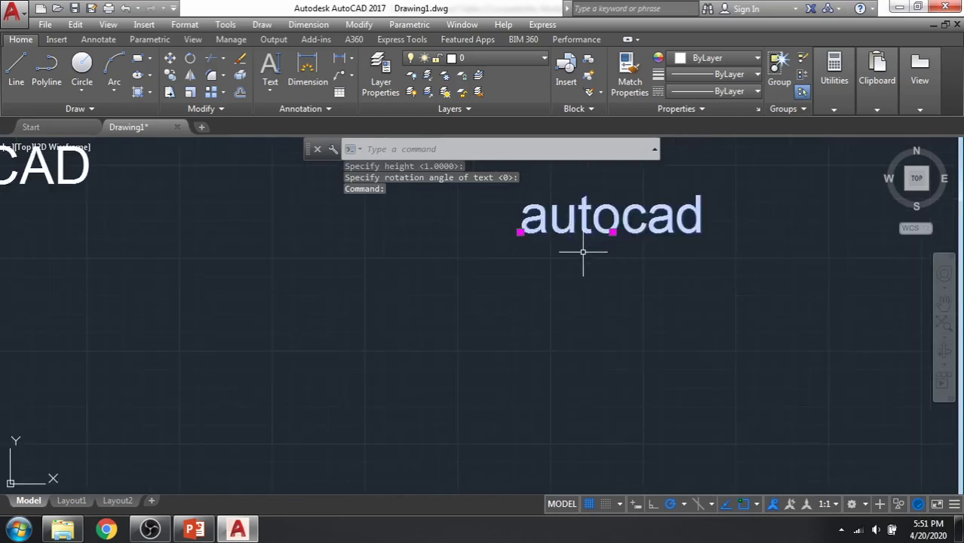
scroll(583, 252, "down", 2)
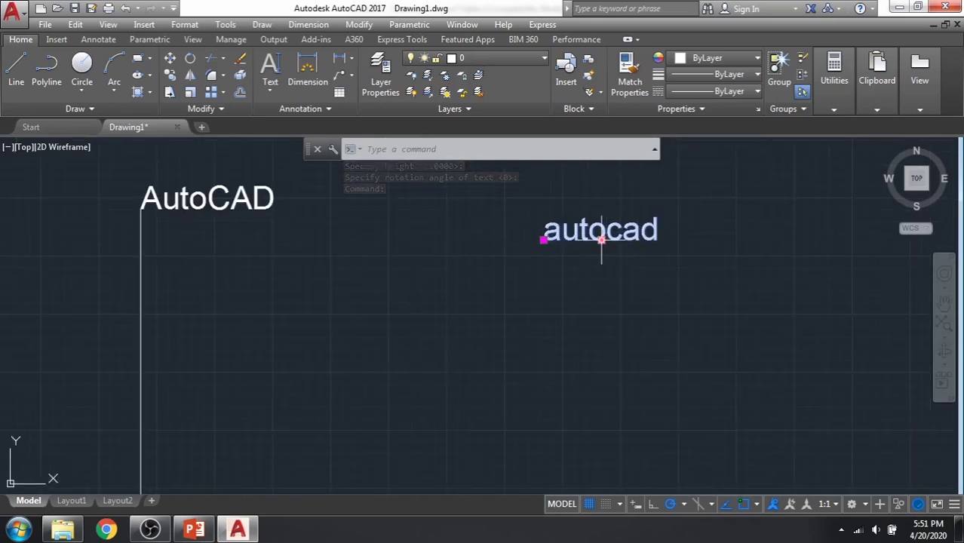
left_click(601, 240)
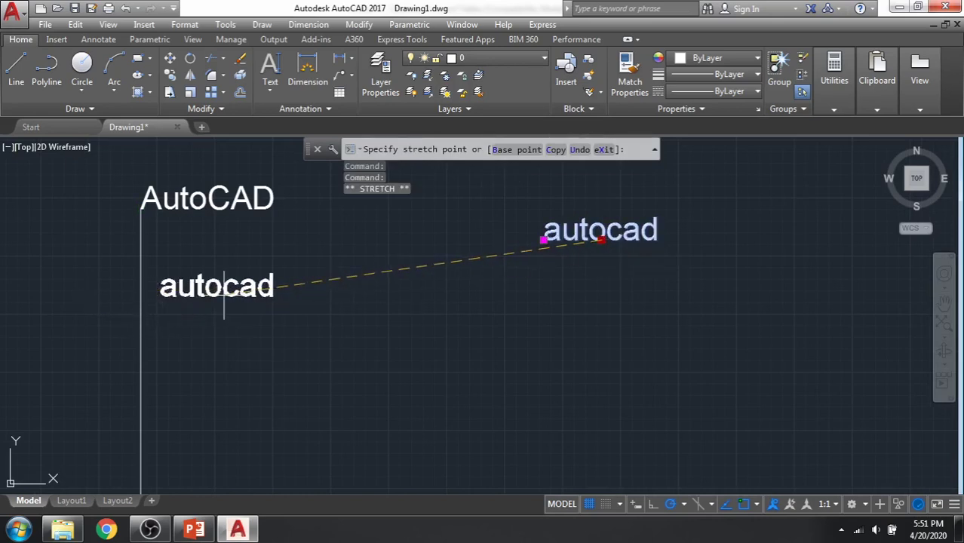
scroll(224, 294, "down", 2)
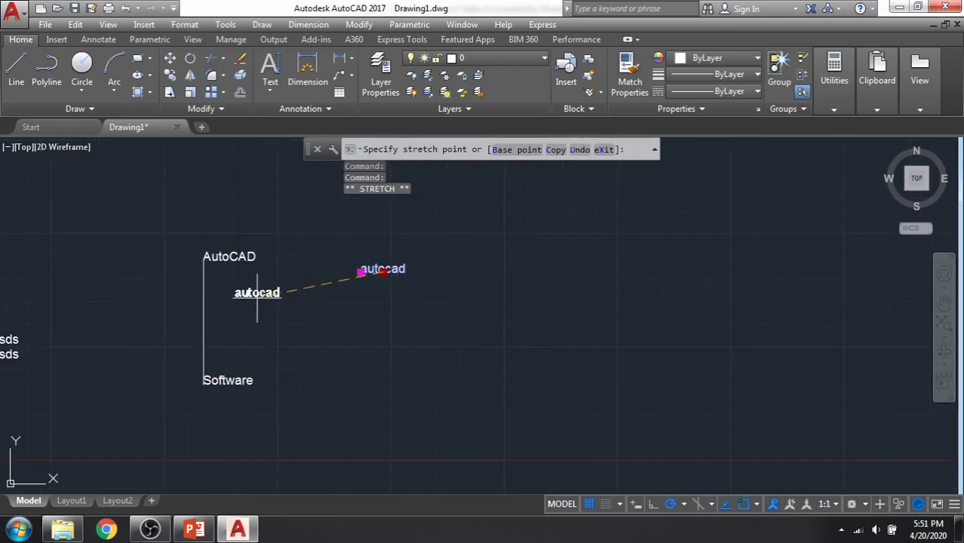
left_click(758, 507)
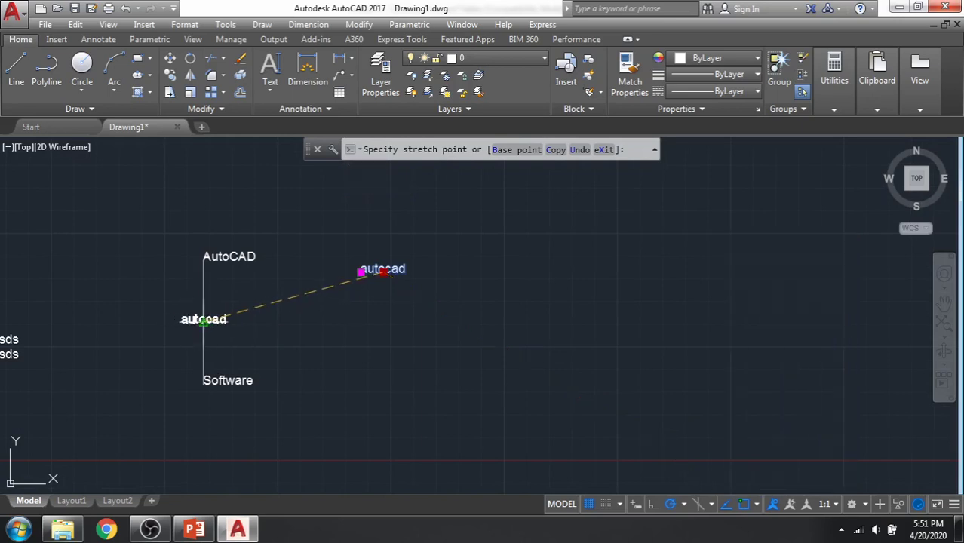
left_click(204, 320)
scroll(125, 305, "up", 5)
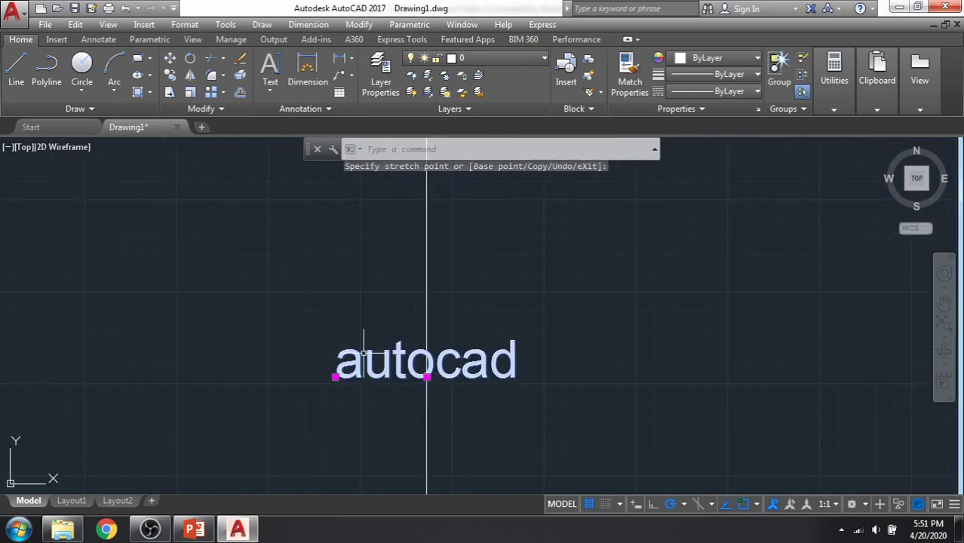
scroll(494, 364, "down", 3)
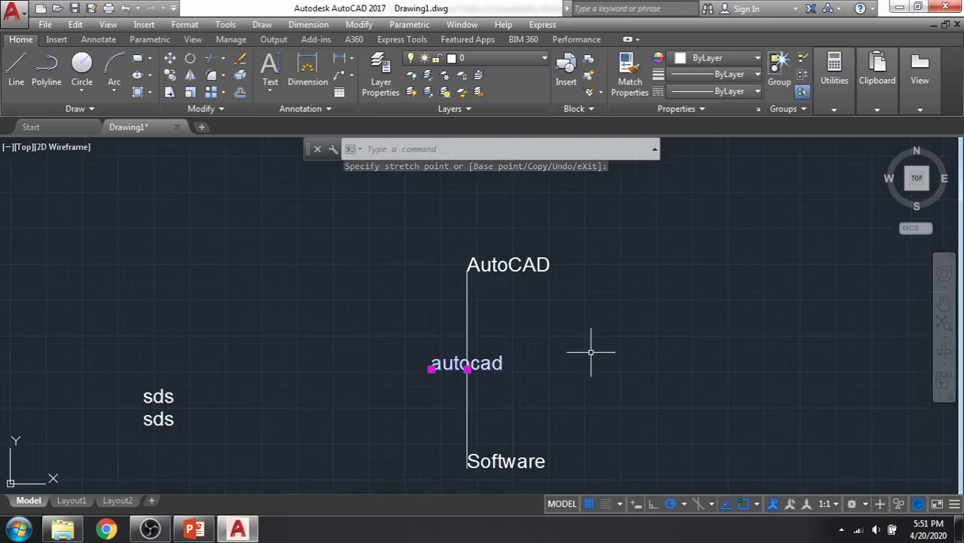
- Move the autocad text by the grip at its left end onto the midpoint of the vertical line
middle_click_drag(590, 352, 471, 315)
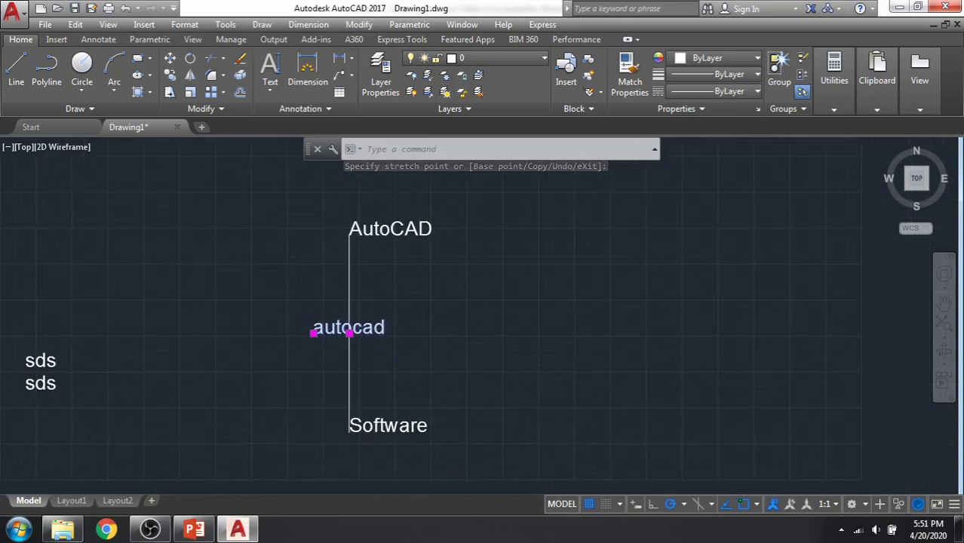
left_click(313, 332)
key("Escape")
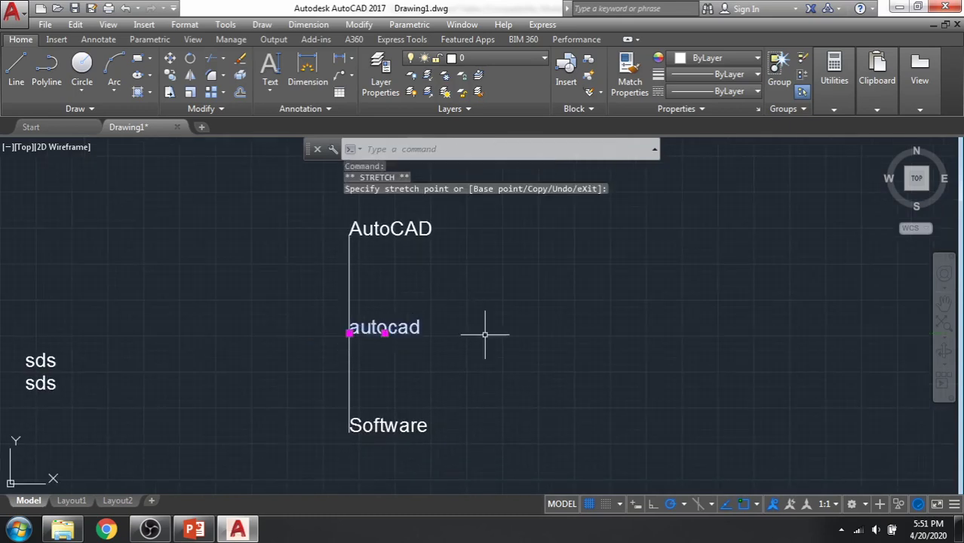
key("Escape")
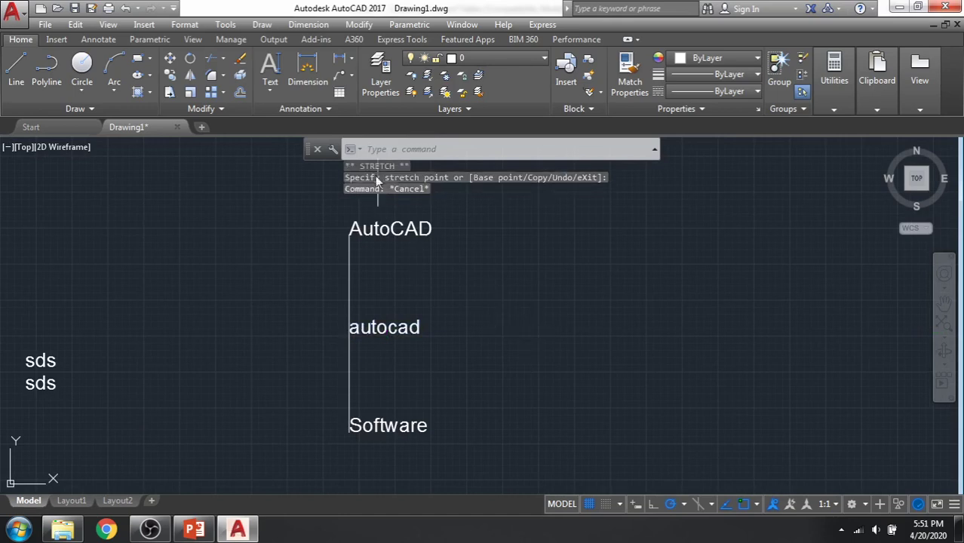
- Begin a single-line text with Align justification and set a horizontal baseline in the empty area right of the vertical line
left_click(266, 95)
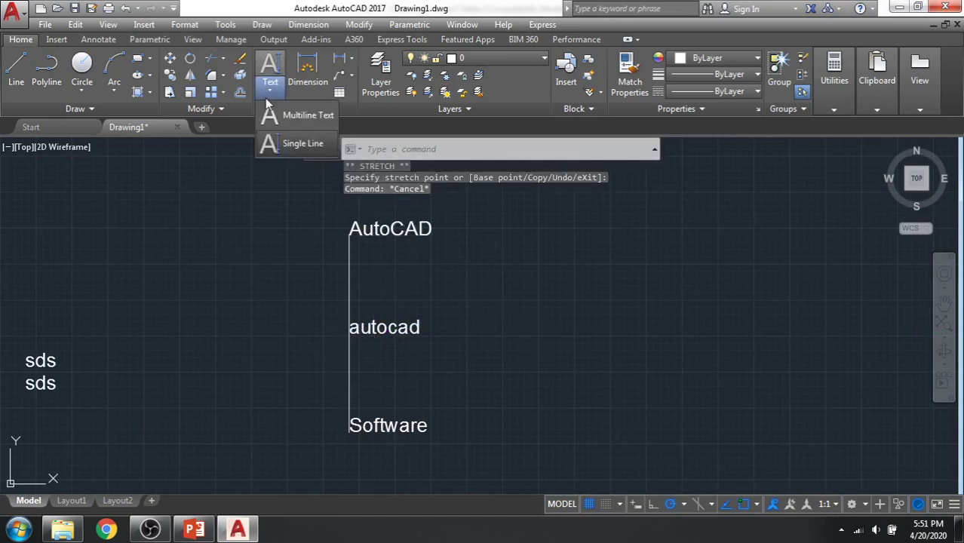
left_click(300, 142)
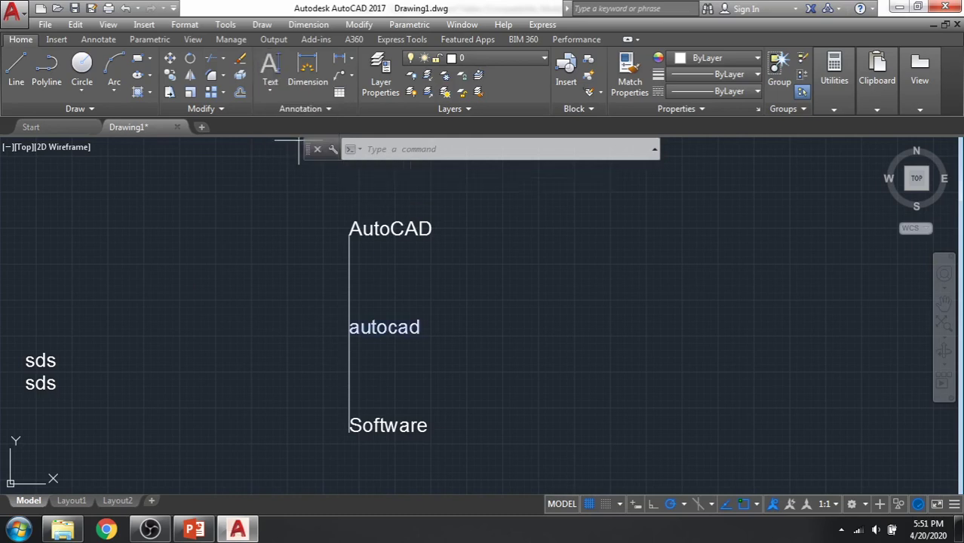
left_click(575, 151)
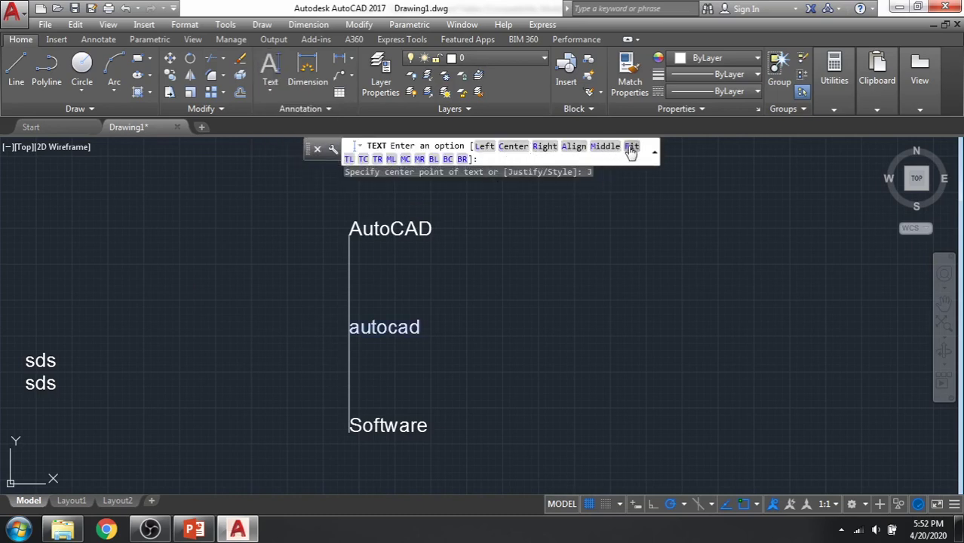
left_click(574, 147)
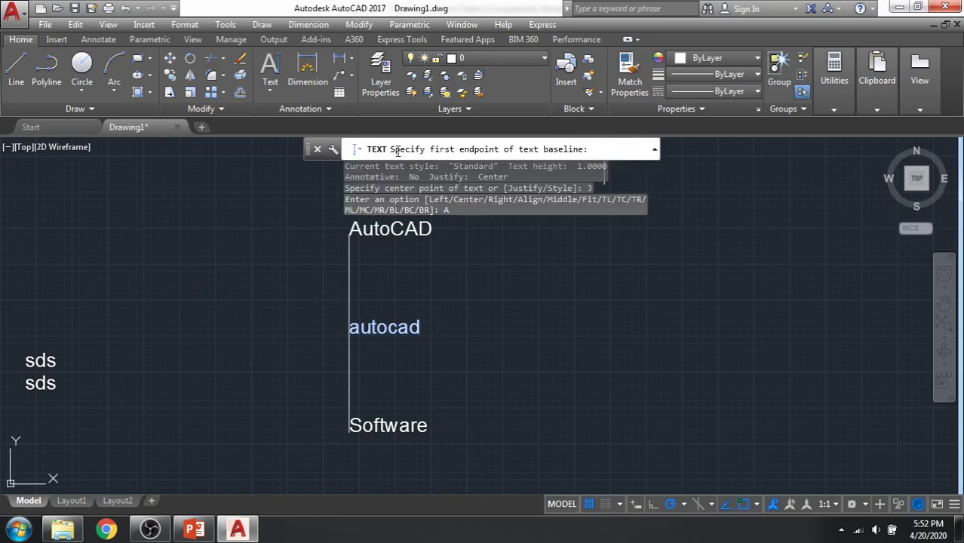
left_click(536, 280)
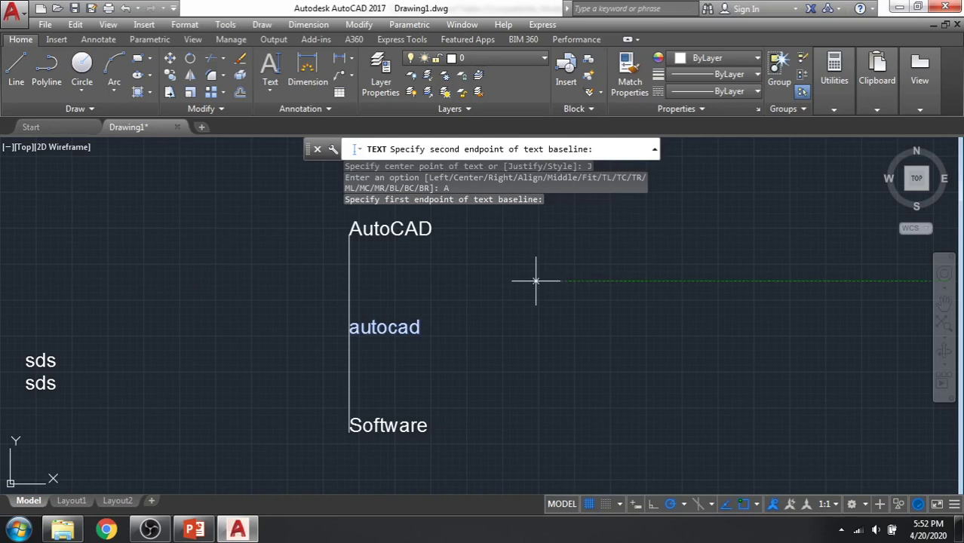
left_click(815, 281)
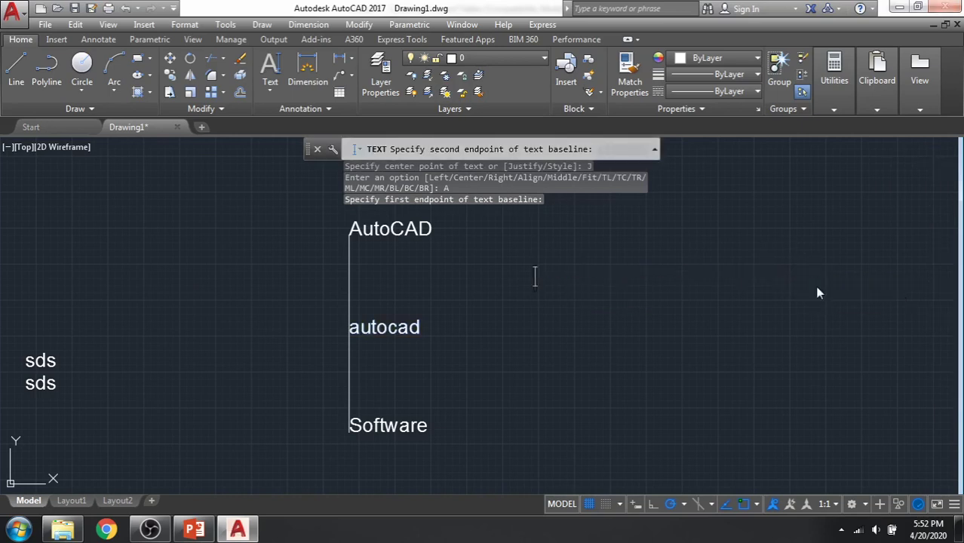
- Fill the aligned text with the sample string "fdfdfdfdfdfdfdkjkjkjkjdfdfnnnjfgfdfdnfjdfdn" and finish it
type("fdfdfdfd")
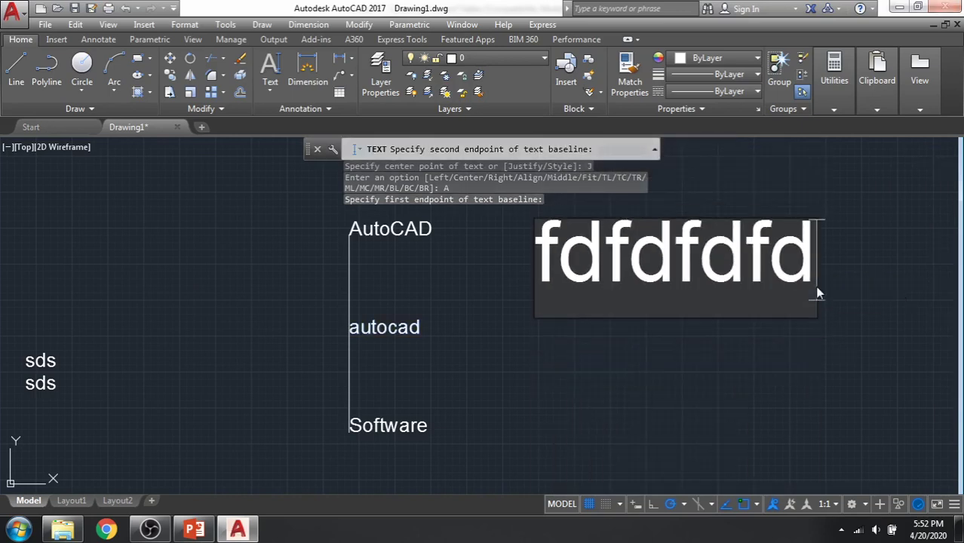
type("fdfdfdkjkjkjkjdfdfn")
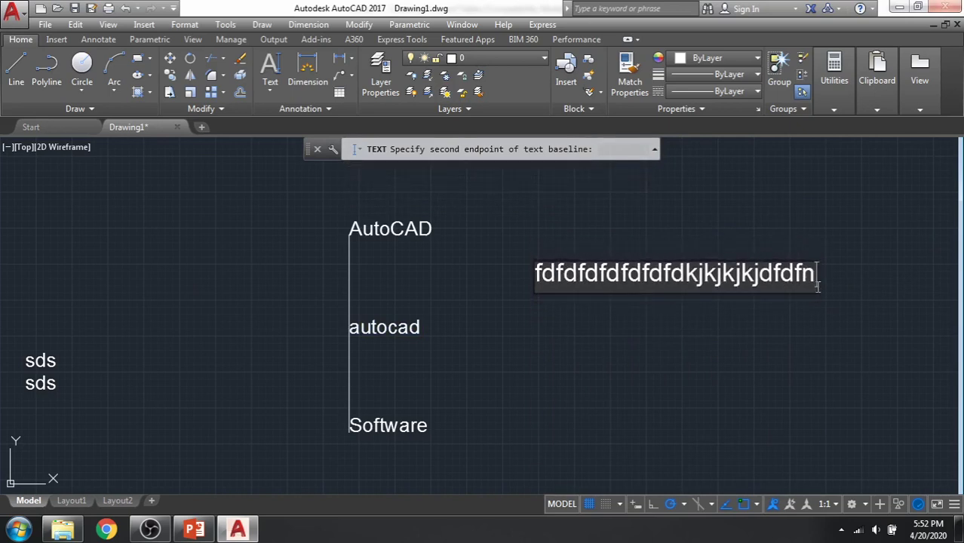
type("nnjfg")
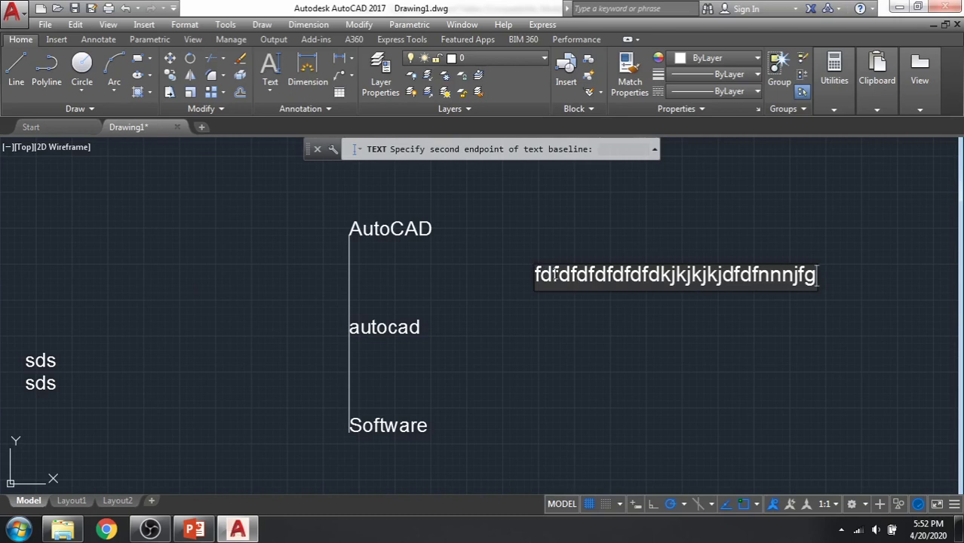
type("fdfdnfj")
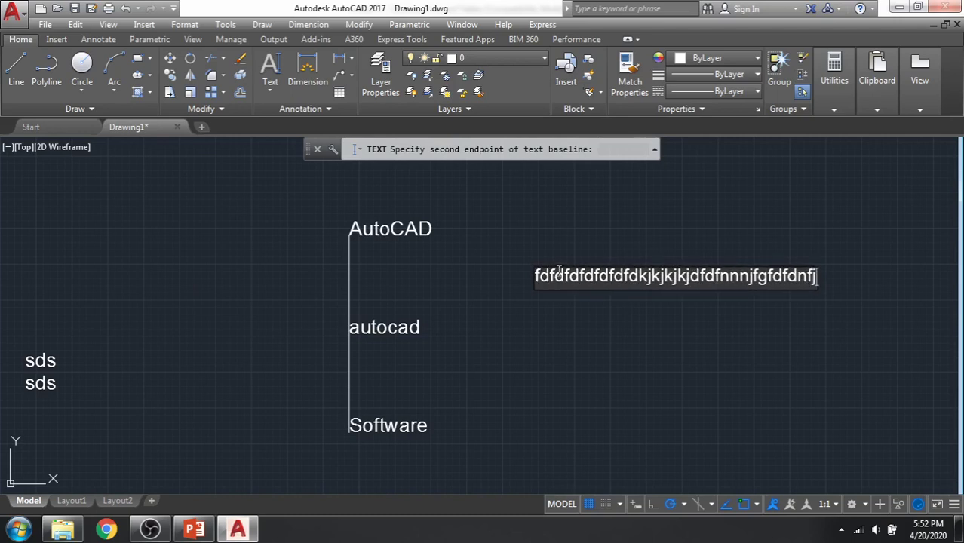
type("dfdn")
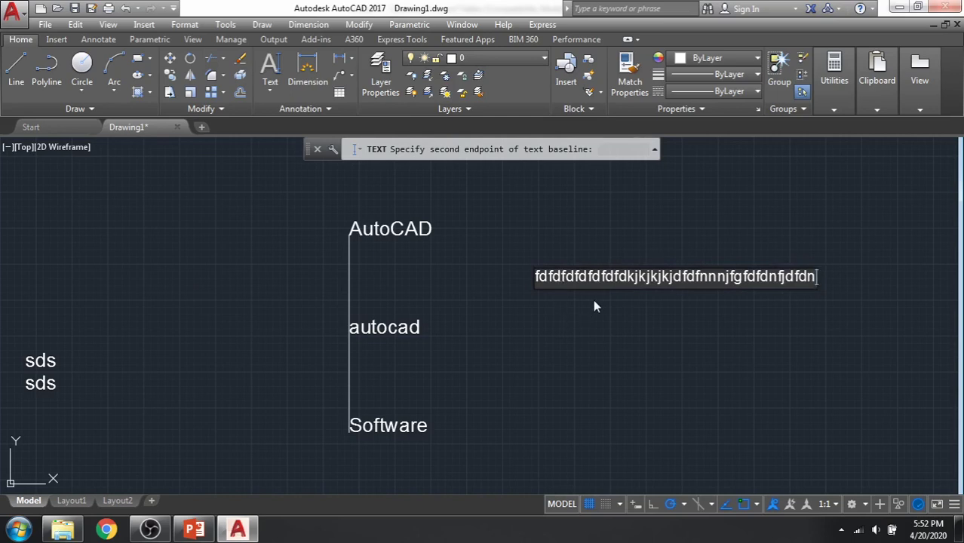
left_click(593, 319)
key("Escape")
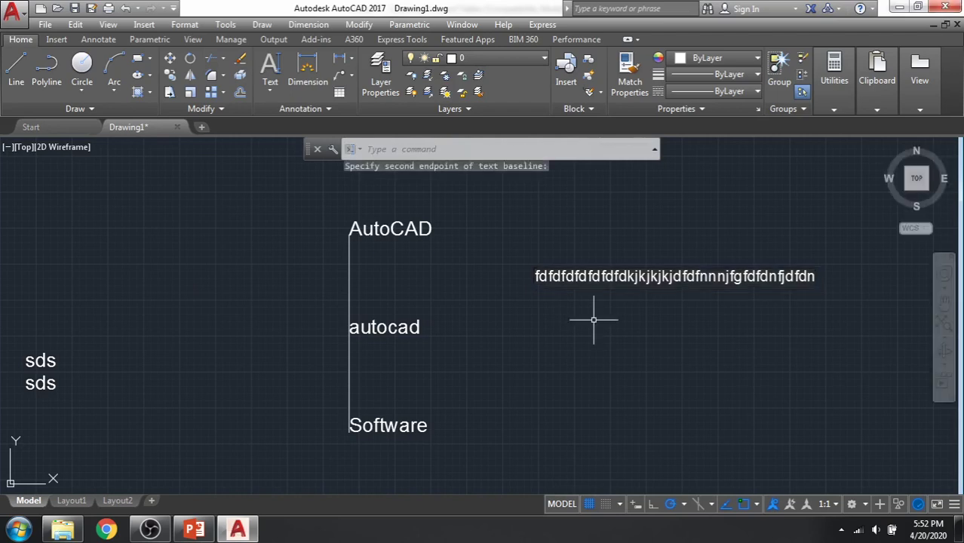
- Begin a single-line text with Fit justification, a horizontal baseline just below the aligned text and a height of 1.0000
left_click(268, 92)
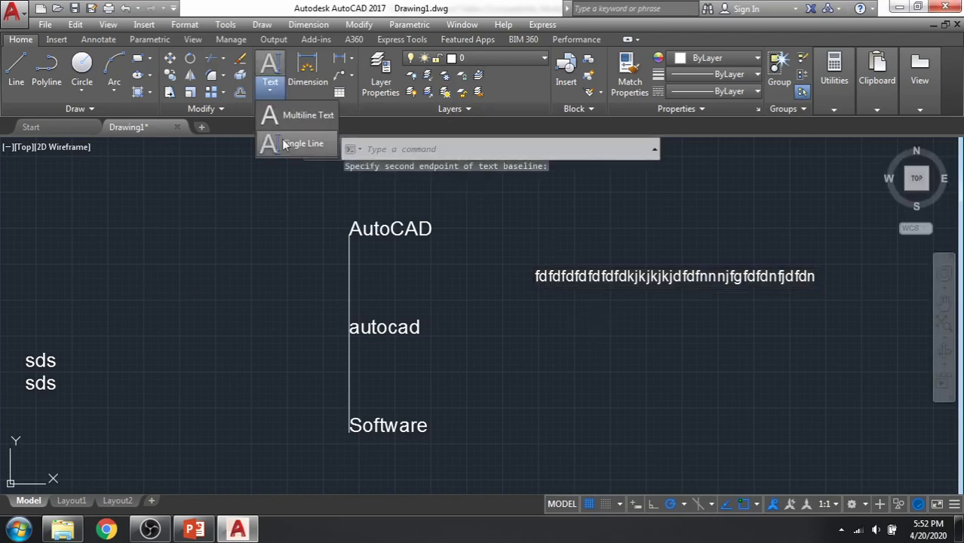
left_click(286, 141)
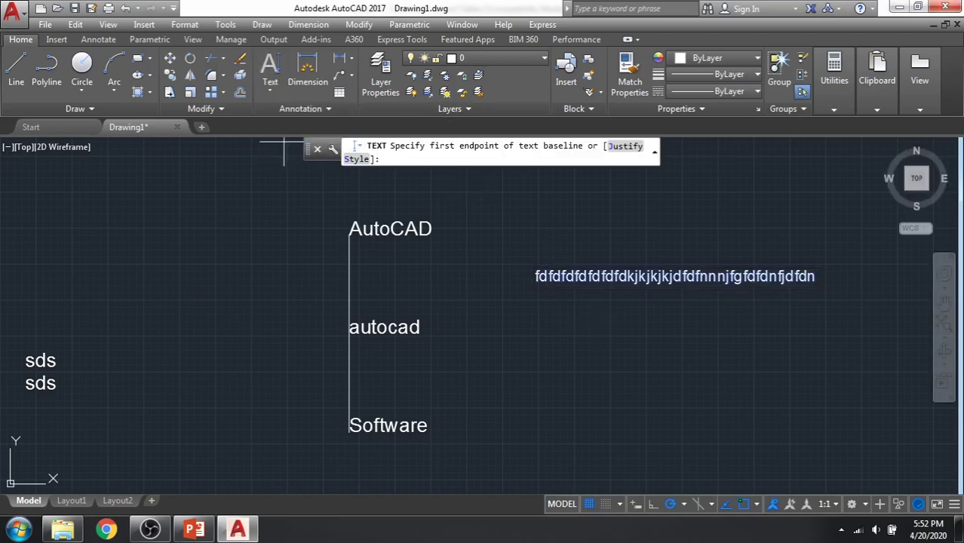
left_click(636, 151)
left_click(630, 145)
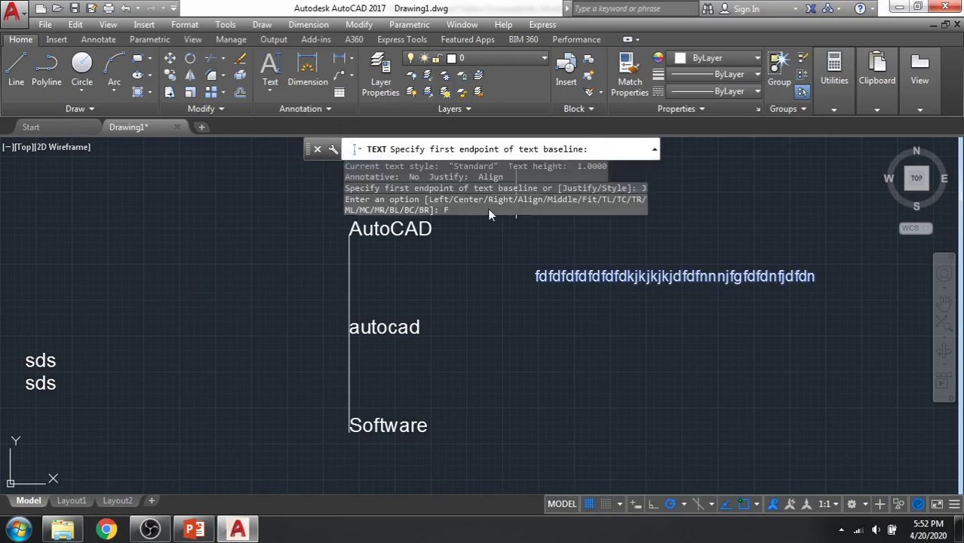
left_click(537, 322)
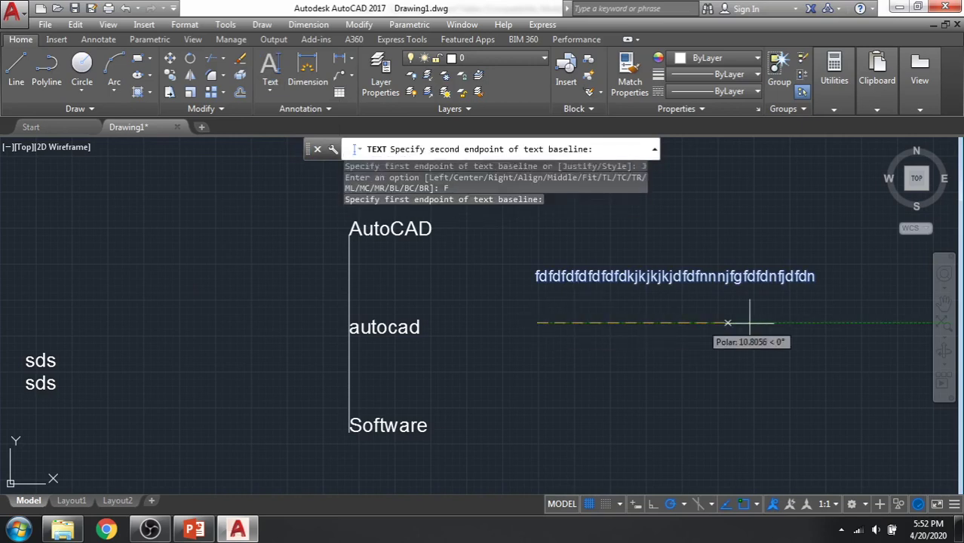
left_click(815, 323)
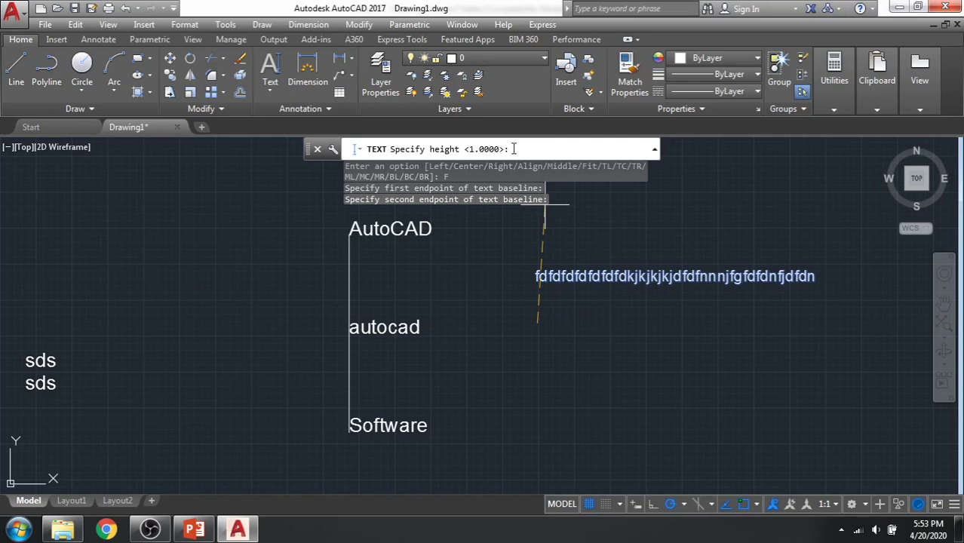
key("Return")
- Fill the fitted text with a long sample string starting "fdfdfdfnknknfdfkklkfdf" and finish it
type("fd")
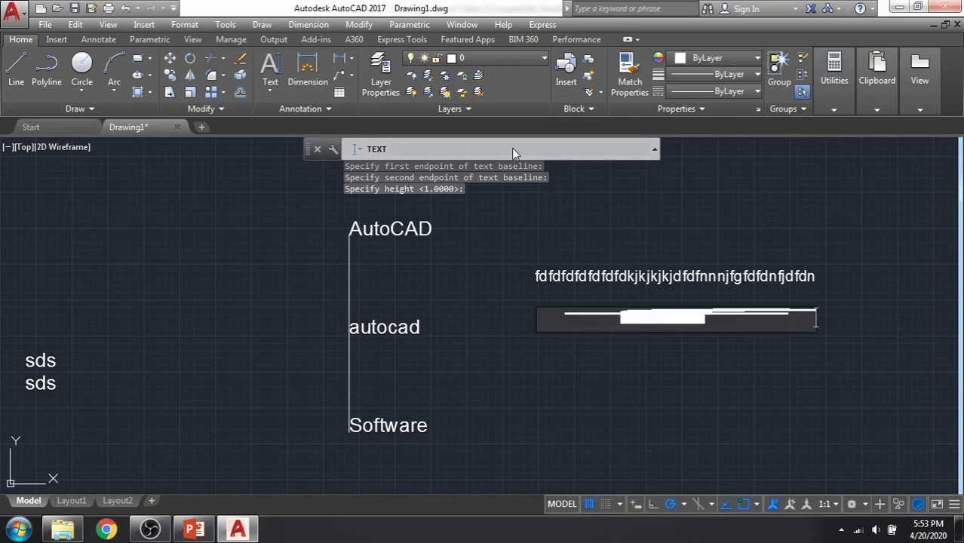
type("fdfdf")
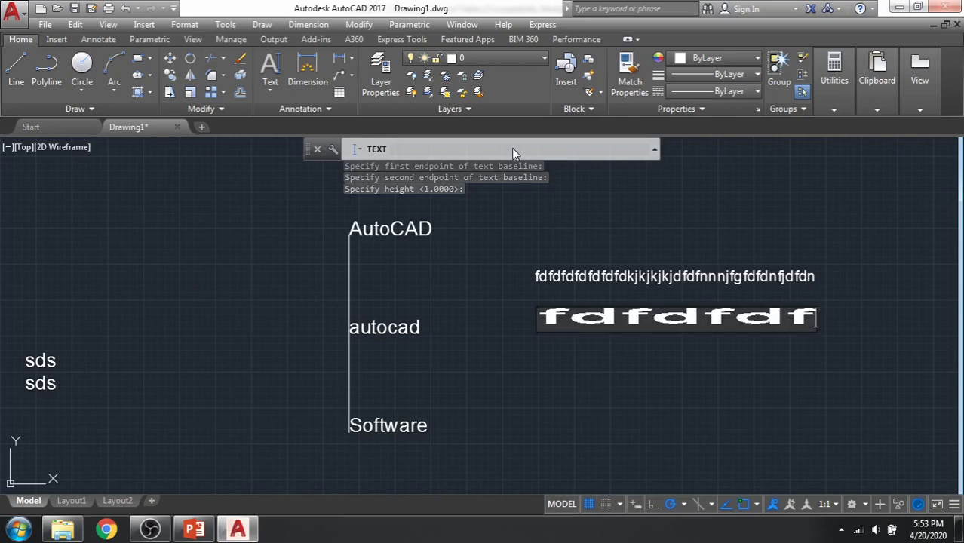
type("nknkn")
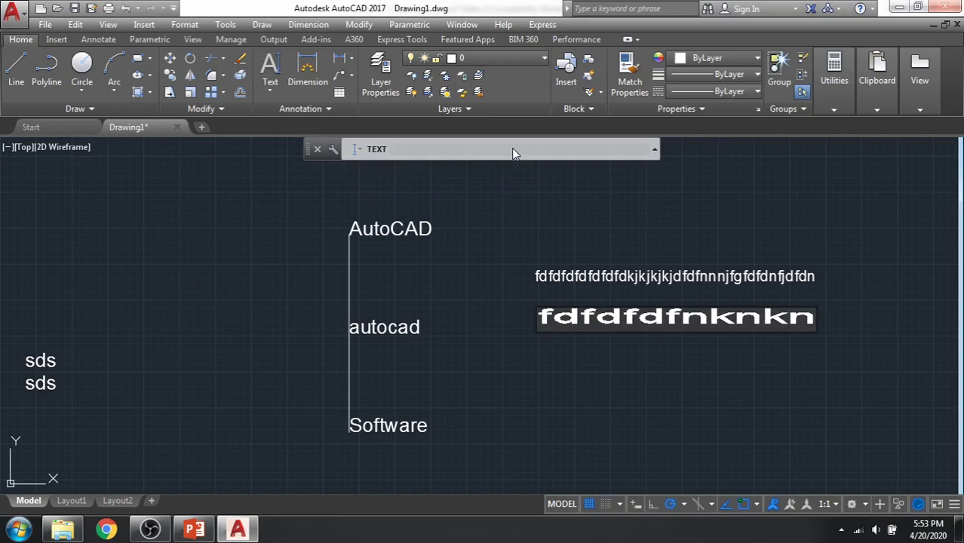
type("fdf")
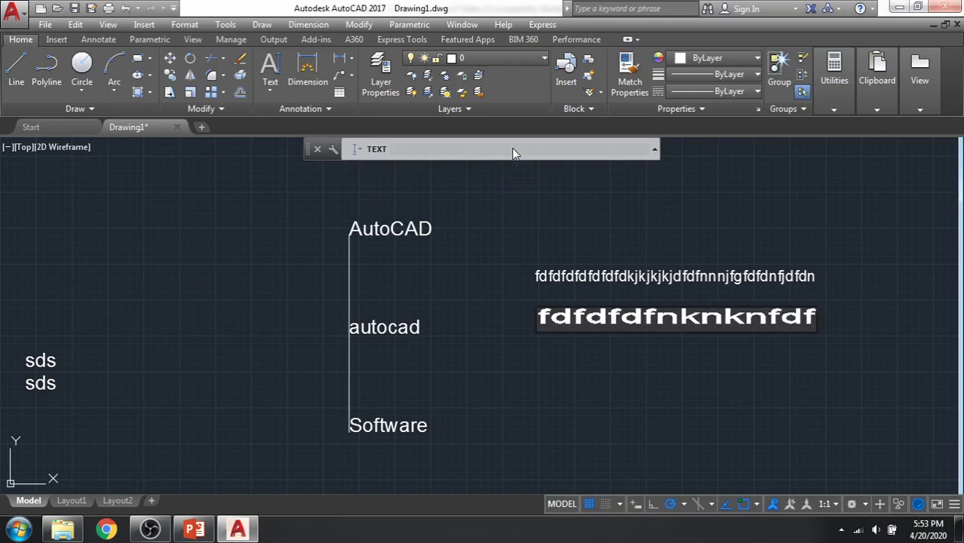
type("kklkfdf")
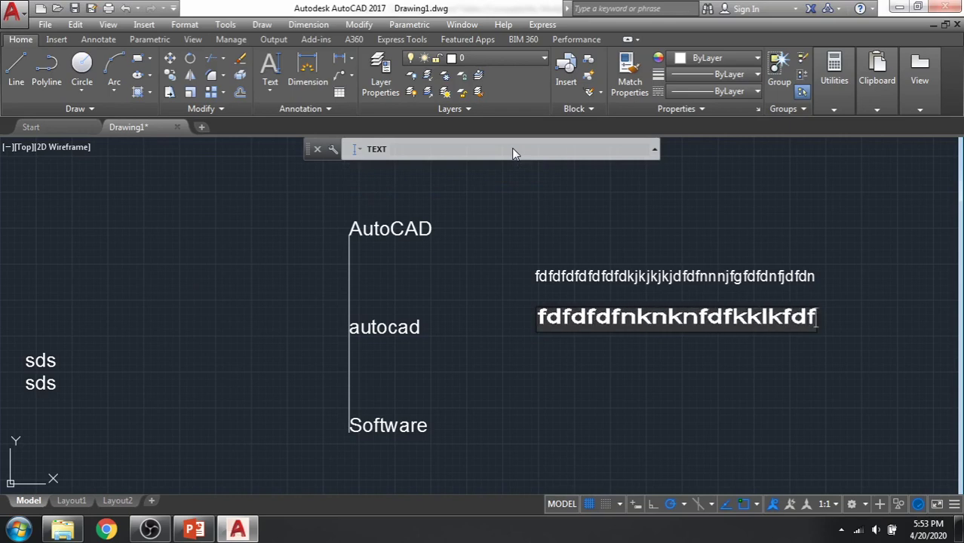
type("dfdfdjkjkjkkj")
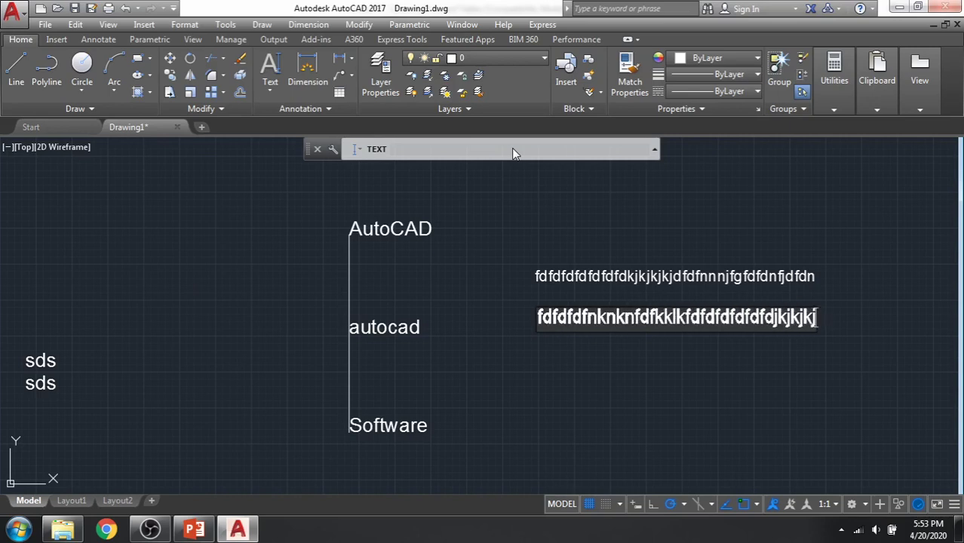
type("kdfdfkjk")
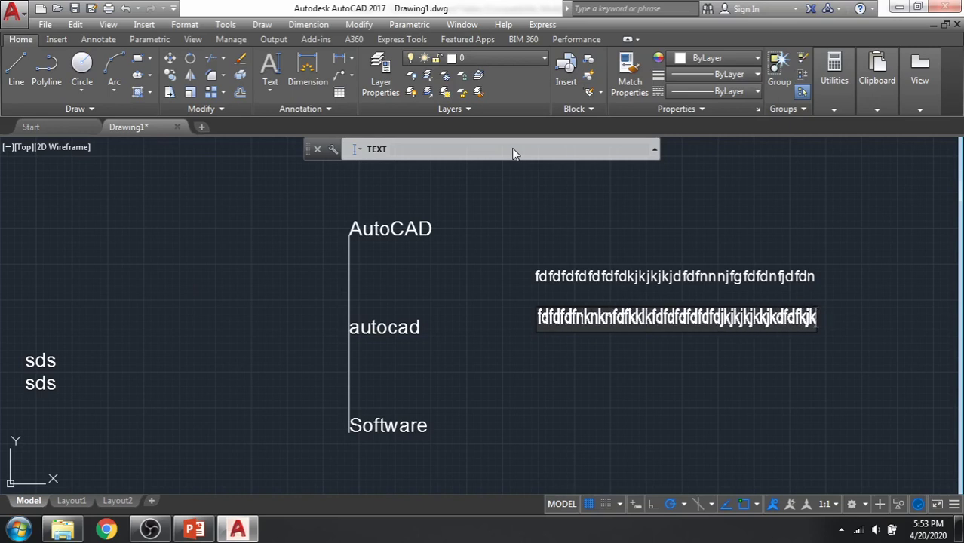
type("jkdfdfdjkjfd")
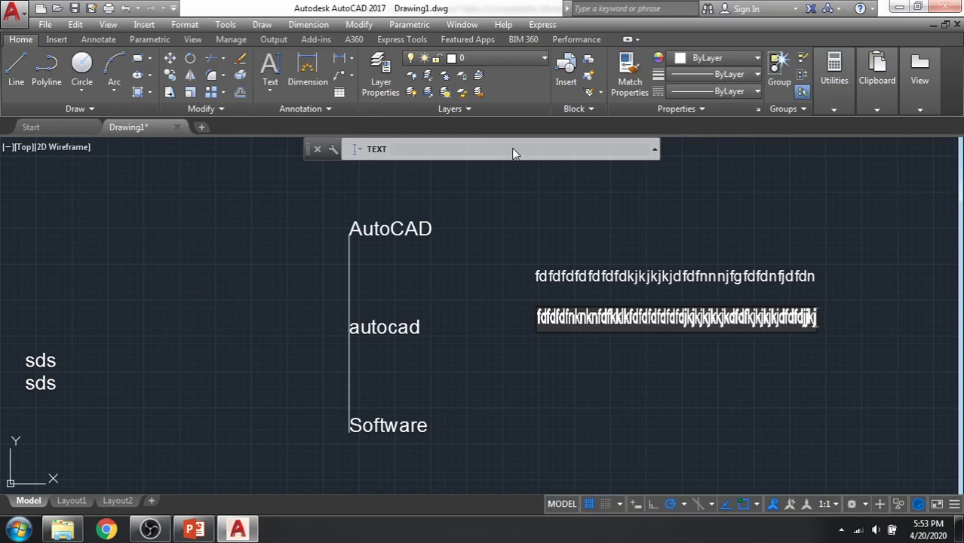
type("fd")
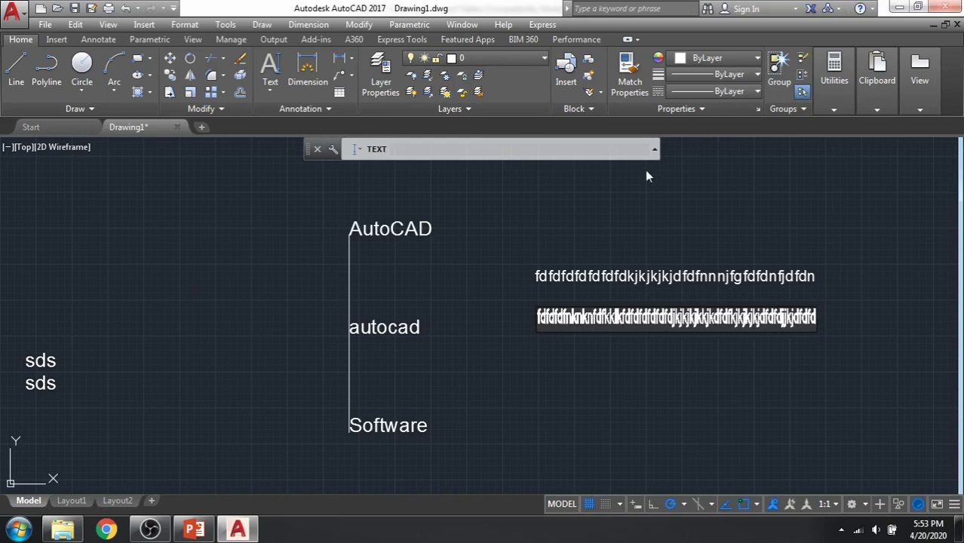
left_click(723, 354)
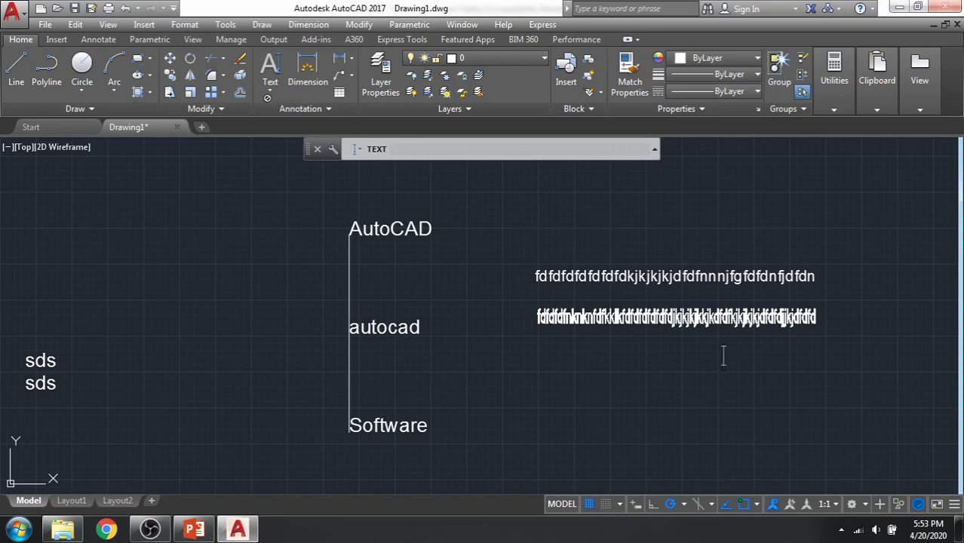
- Review the justification options offered for a new single-line text, without placing any text
left_click(270, 86)
left_click(288, 145)
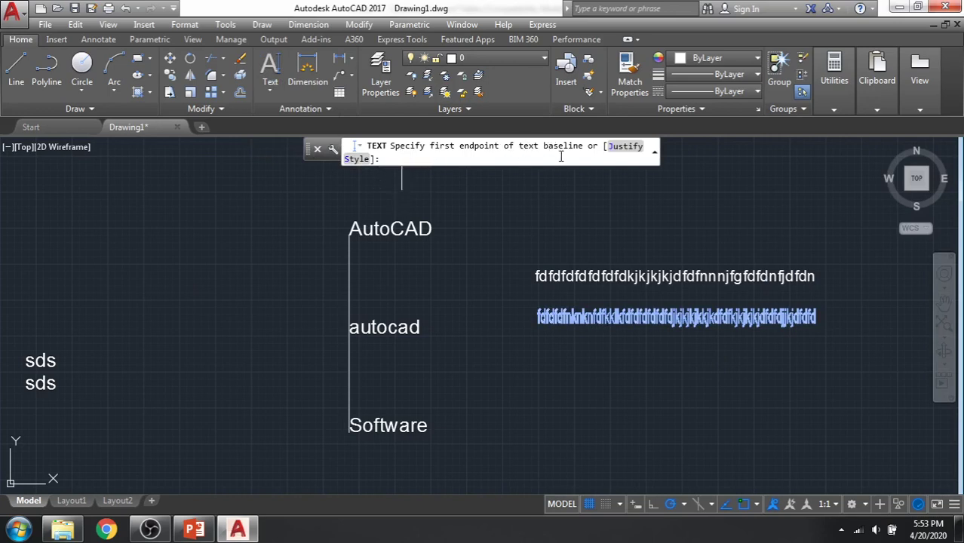
left_click(623, 148)
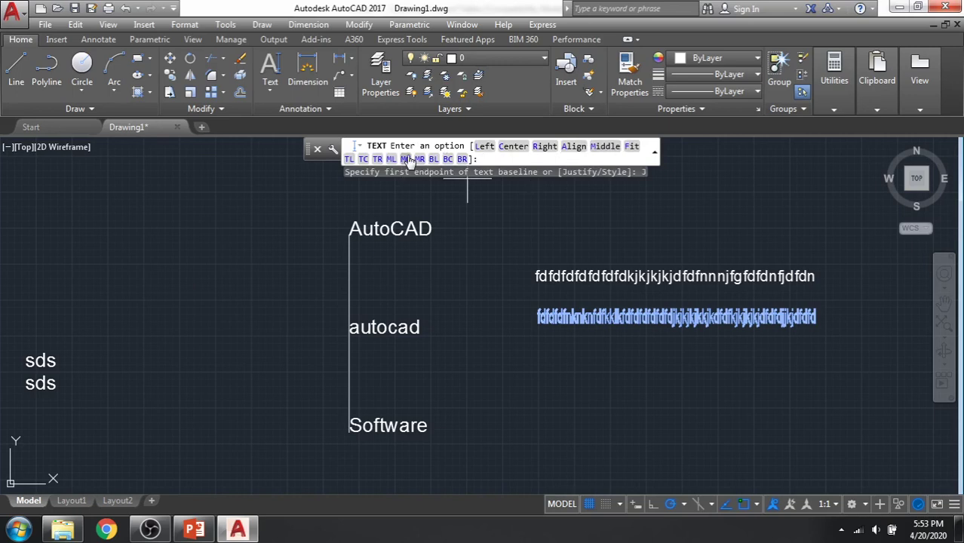
key("Escape")
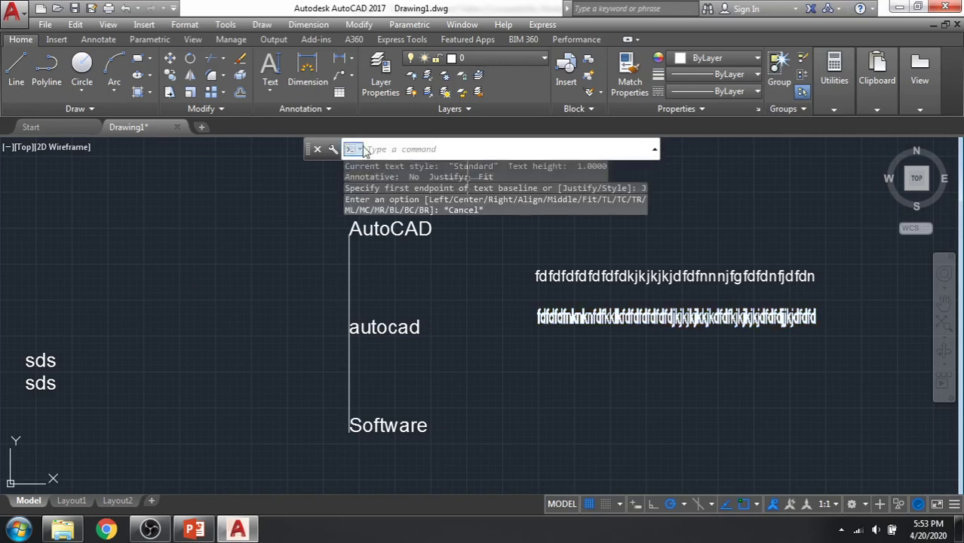
scroll(573, 344, "down", 2)
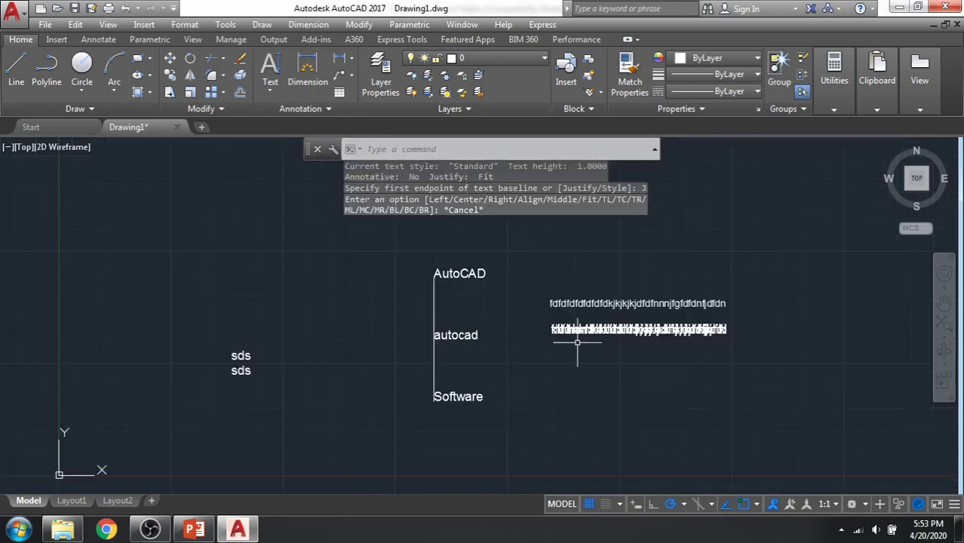
middle_click_drag(577, 340, 354, 352)
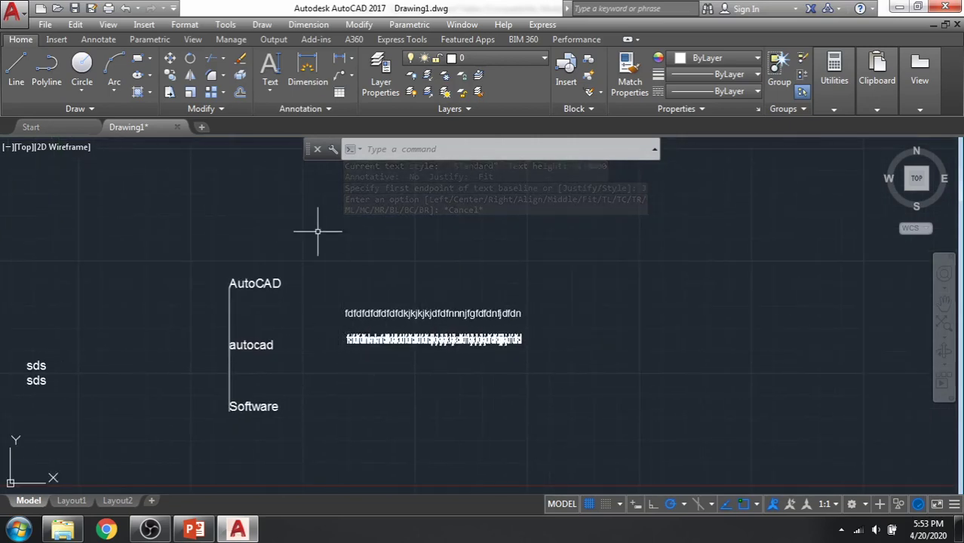
left_click(270, 88)
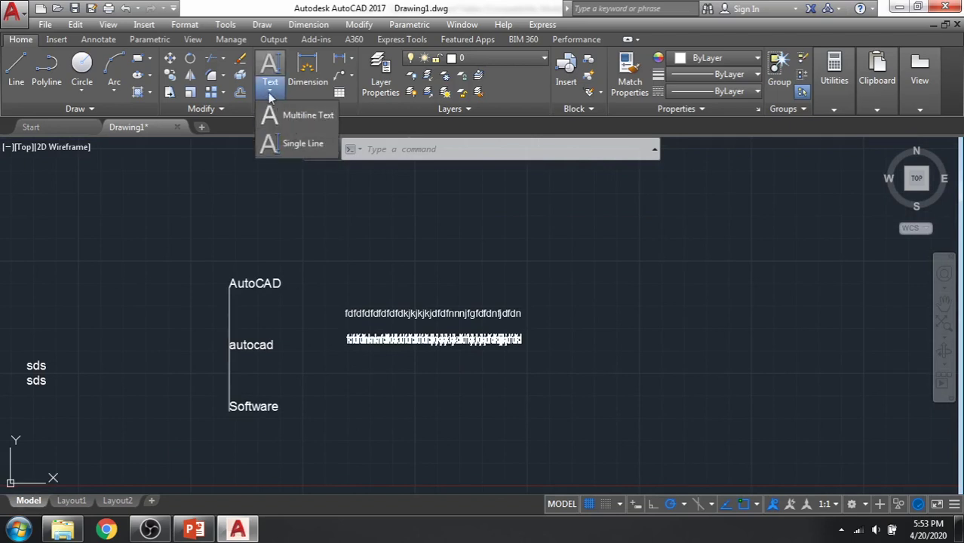
left_click(270, 89)
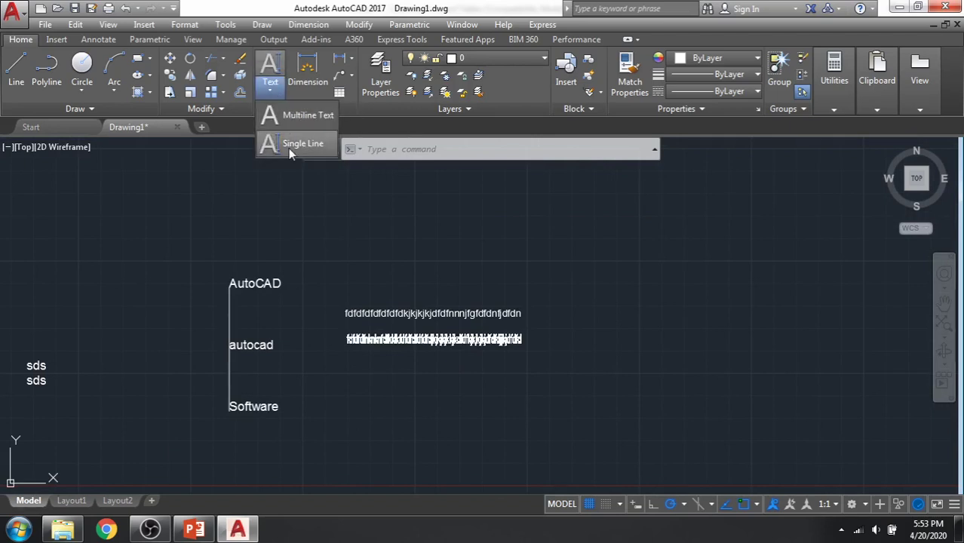
left_click(296, 143)
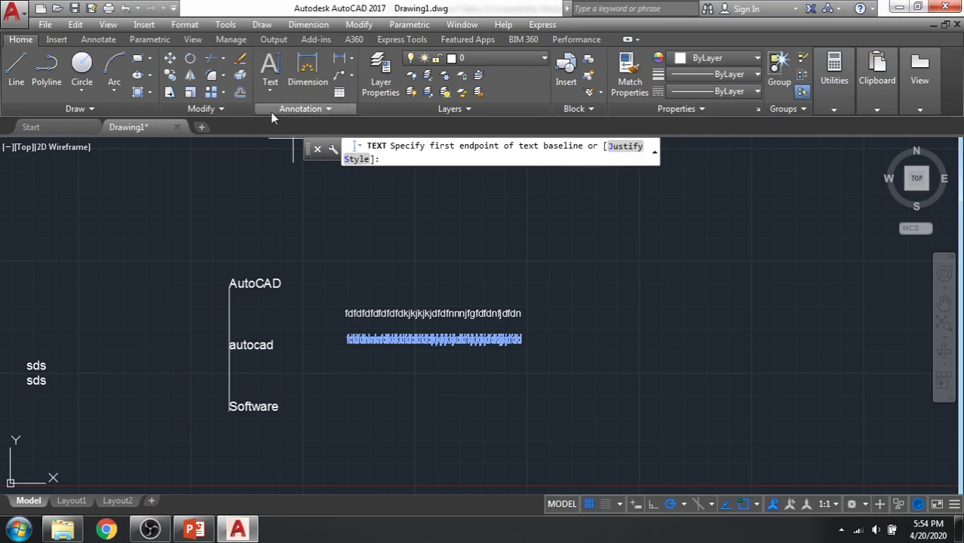
- Start a multiline text and define a wide text box in the empty area right of the sample texts
left_click(270, 84)
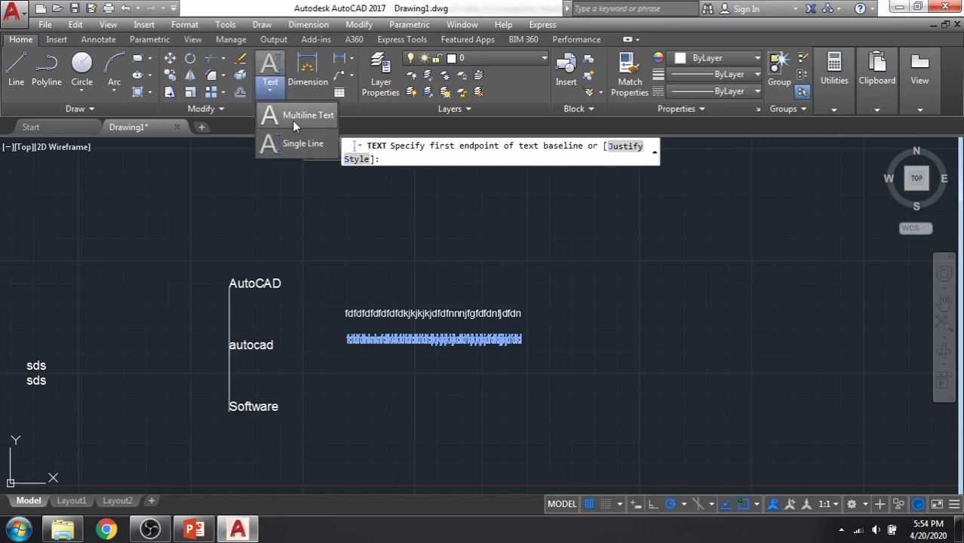
left_click(287, 118)
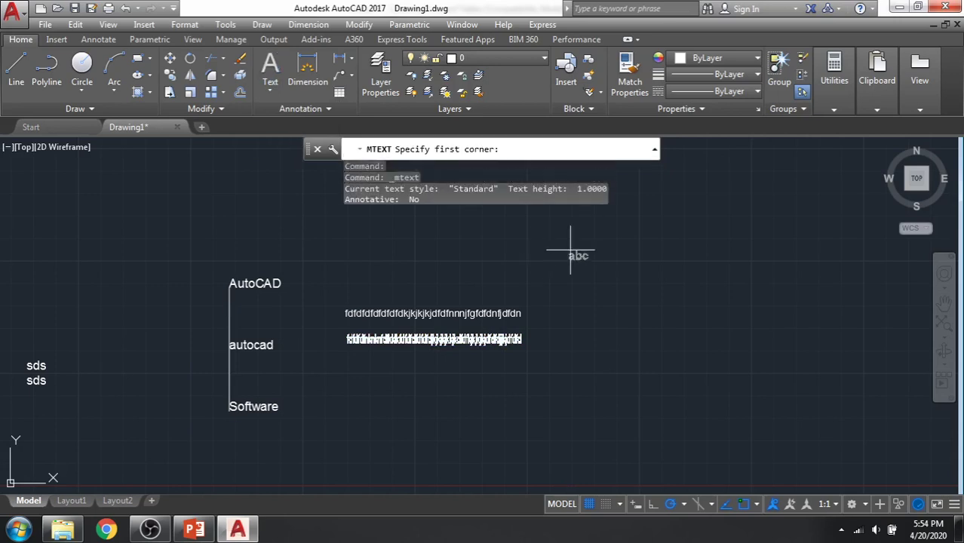
middle_click_drag(570, 249, 333, 288)
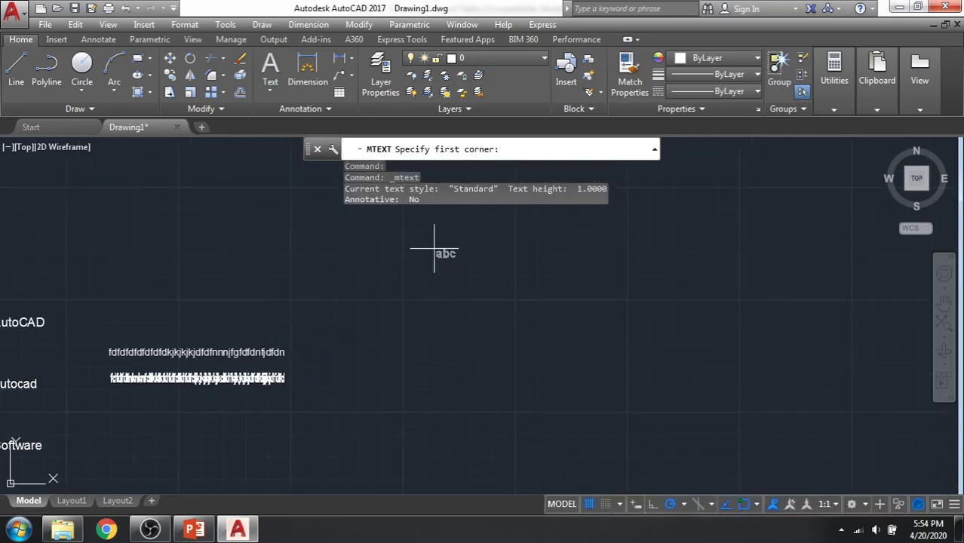
left_click(422, 257)
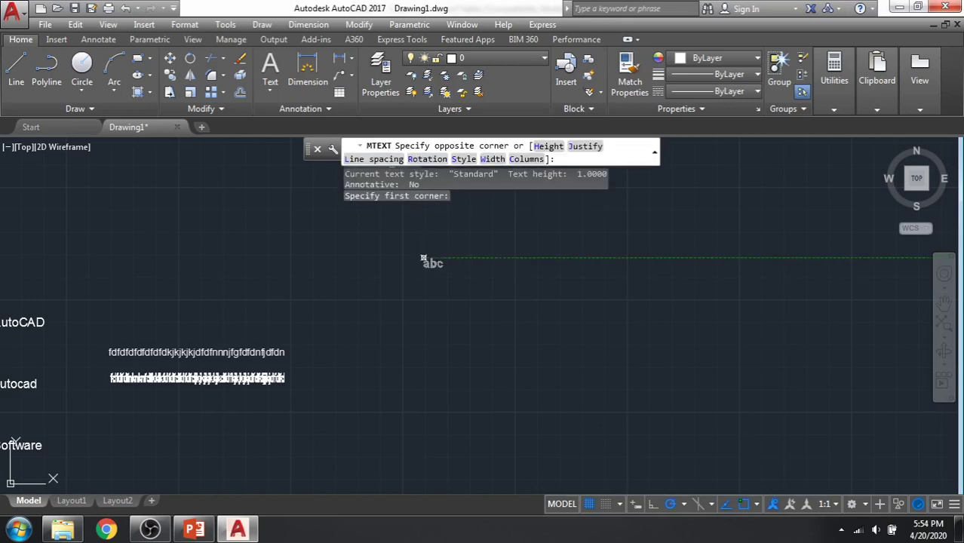
left_click(704, 259)
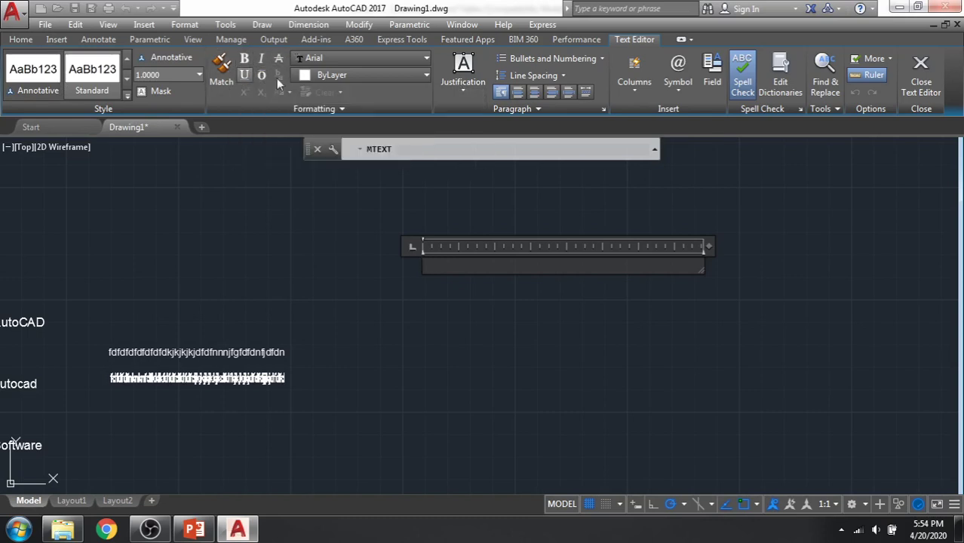
- Examine the multiline text's justification, bullets and numbering, line spacing, static columns and symbol options
left_click(463, 75)
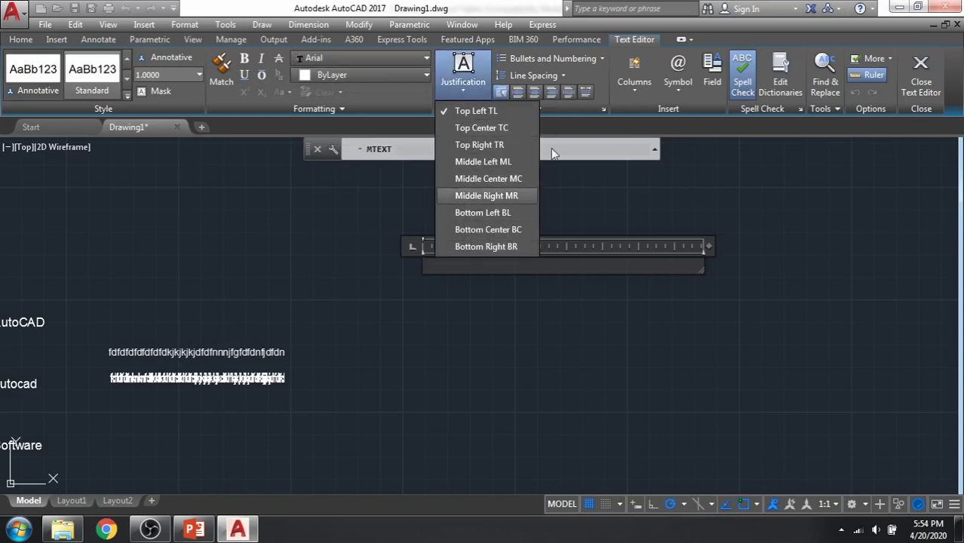
left_click(756, 28)
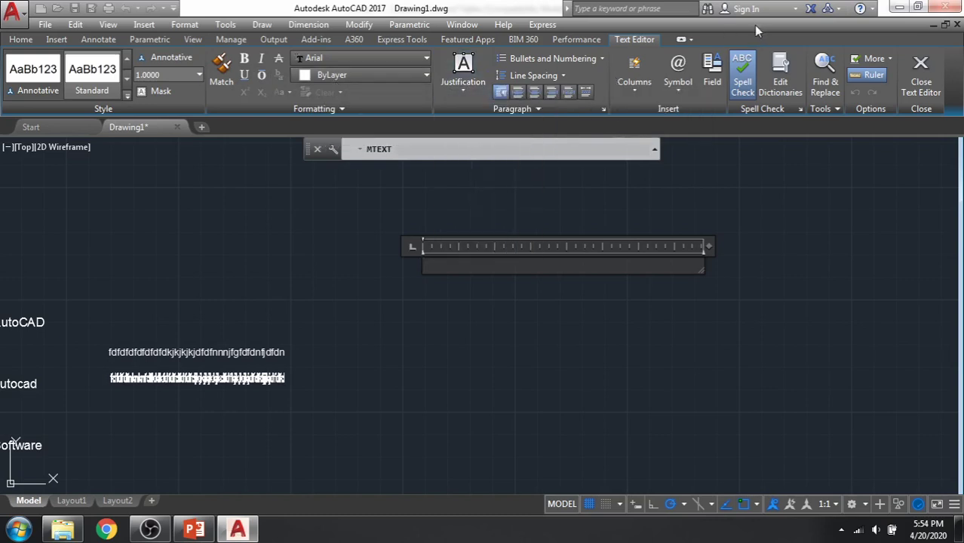
left_click(589, 60)
left_click(589, 61)
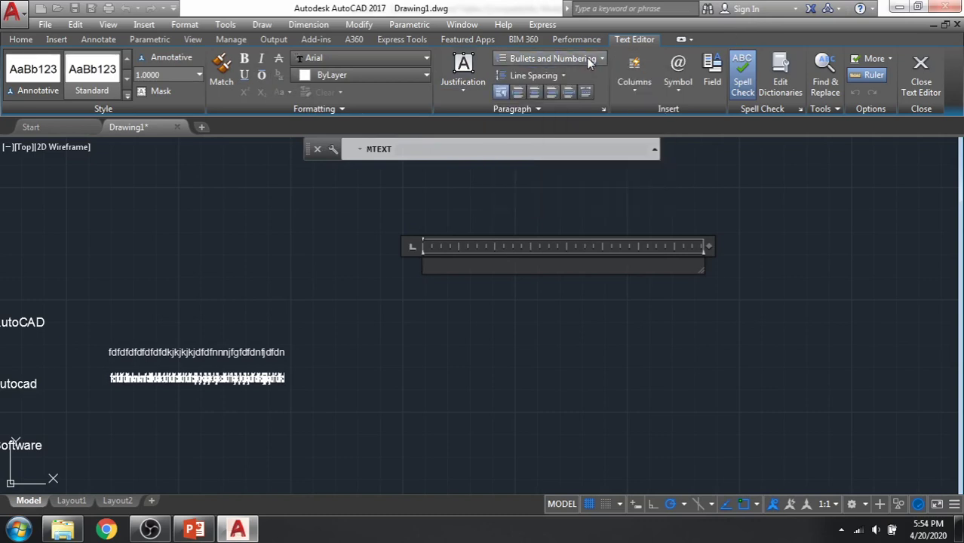
left_click(553, 77)
left_click(552, 76)
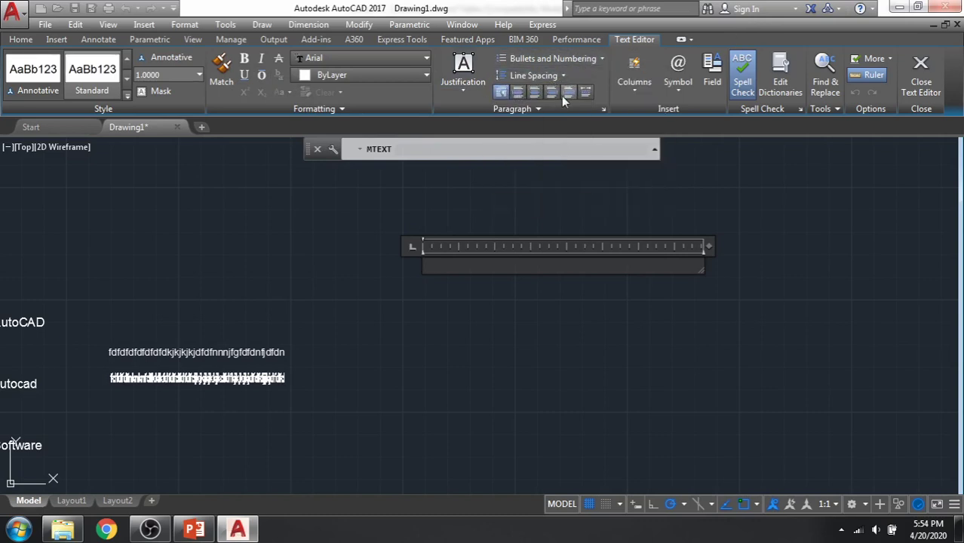
left_click(635, 79)
mouse_move(689, 146)
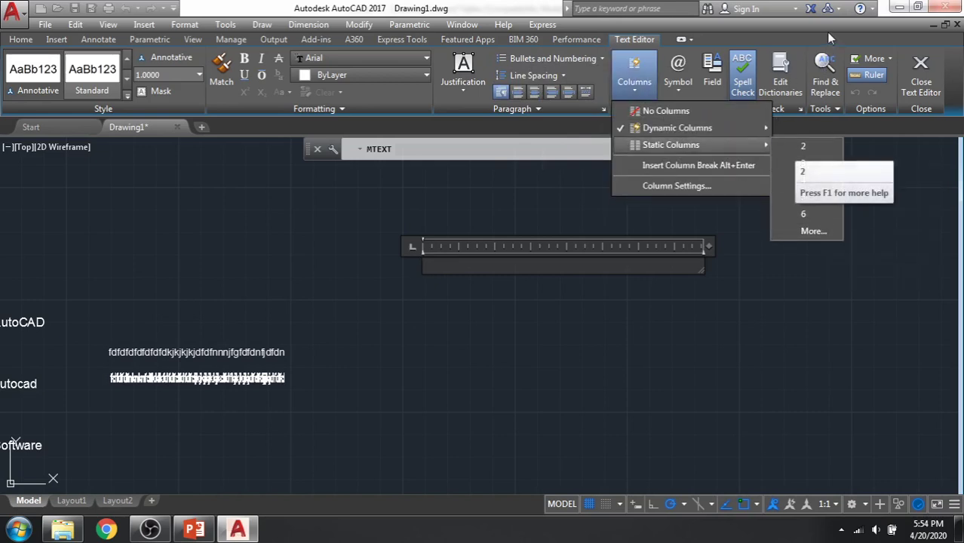
left_click(802, 147)
left_click(682, 92)
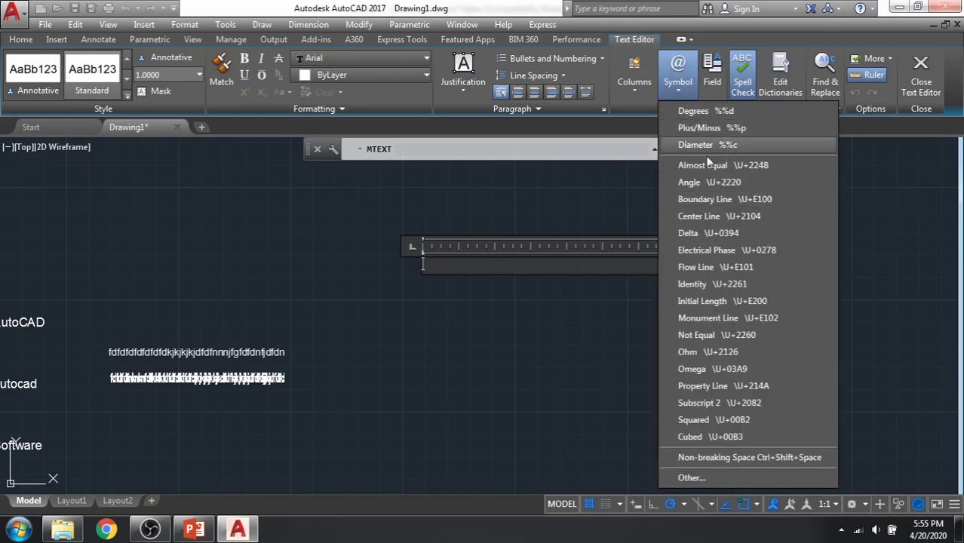
left_click(753, 34)
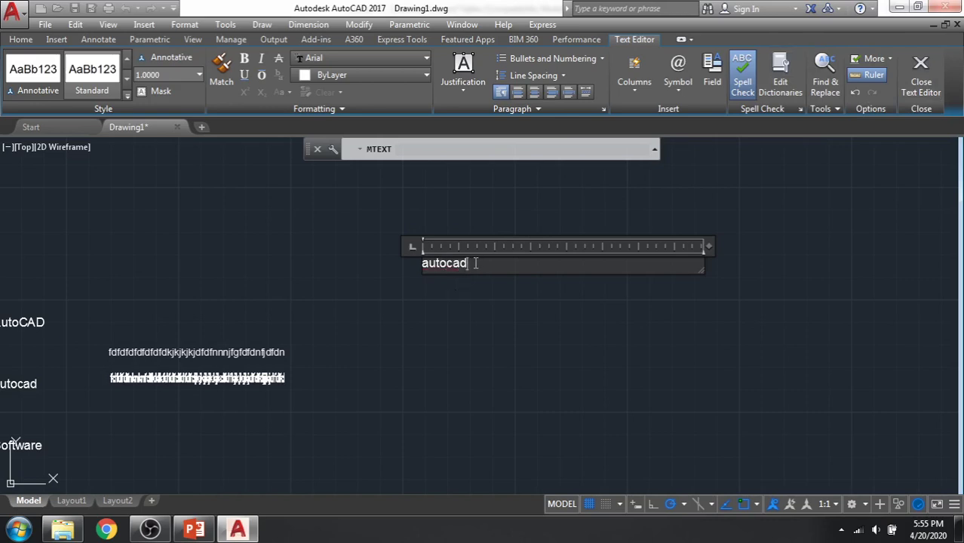
- Format the word "autocad" in the multiline text as bold, underlined, italic, overlined and struck through
left_click_drag(474, 263, 407, 263)
left_click(243, 61)
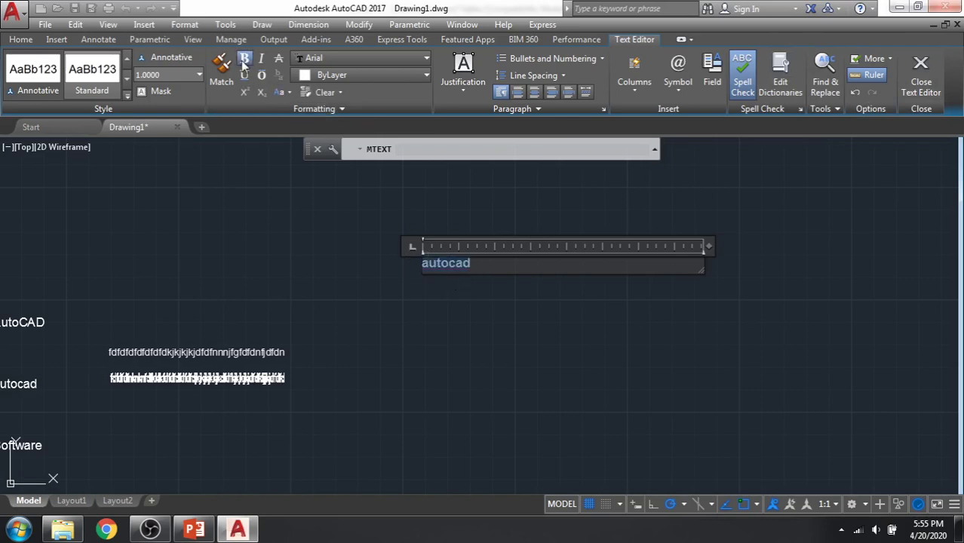
left_click(244, 75)
left_click(262, 61)
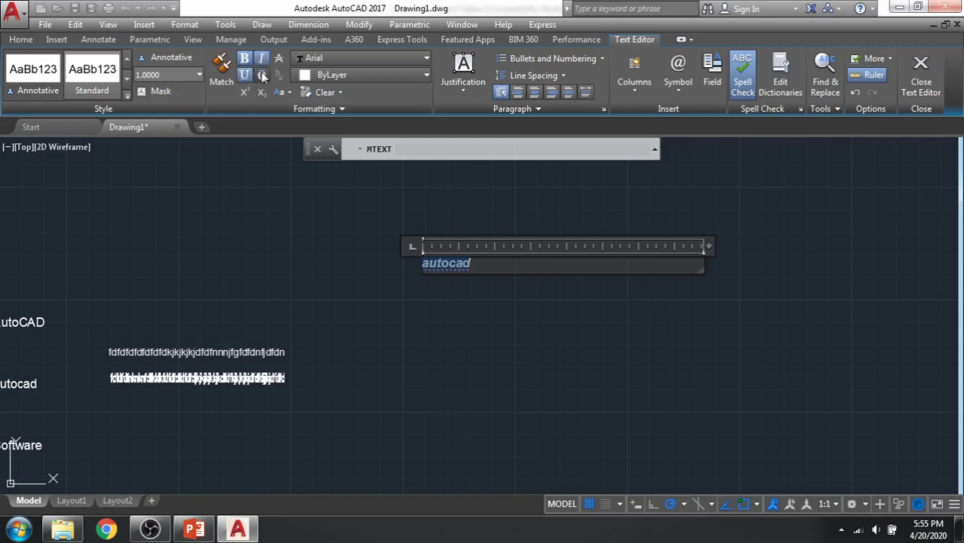
left_click(262, 75)
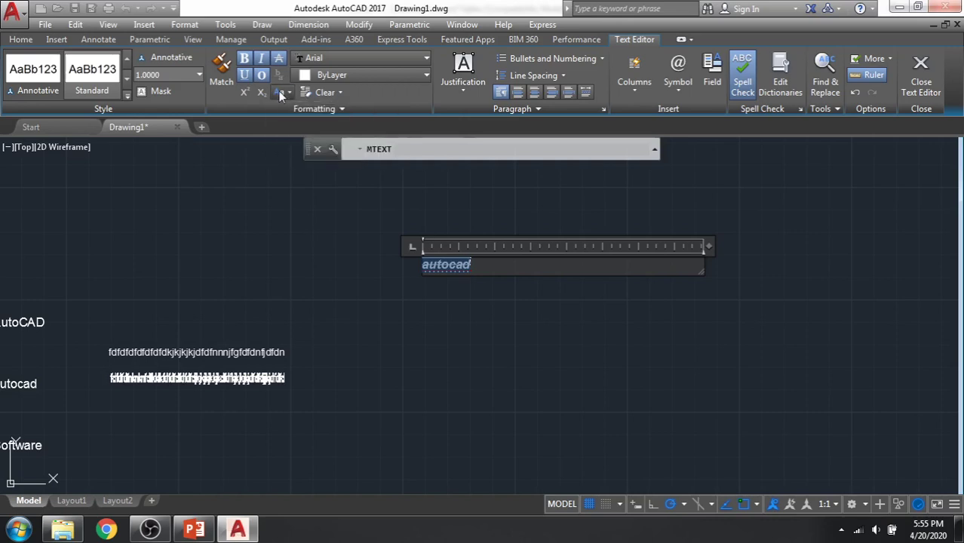
- Review the change-case options and the colour palette available for the selected word
left_click(280, 92)
left_click(279, 92)
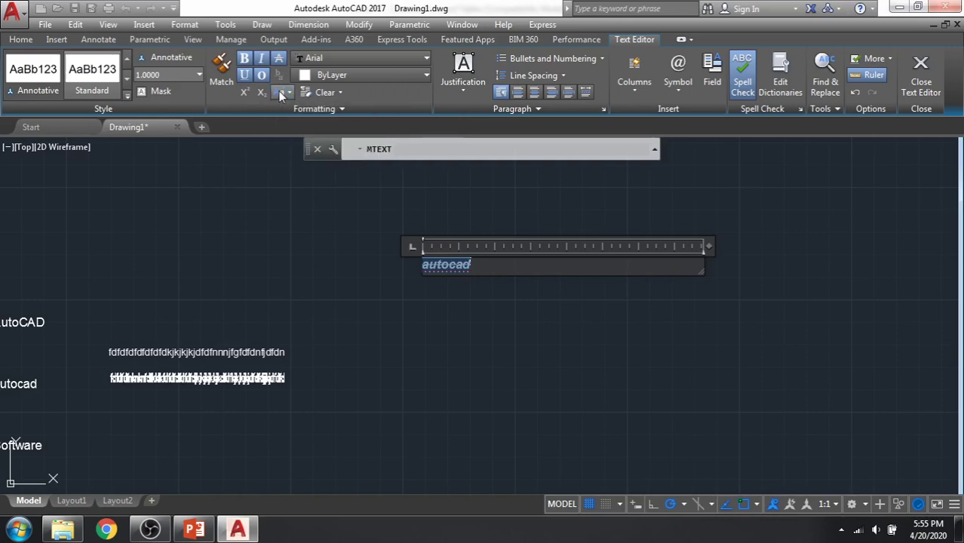
left_click(349, 77)
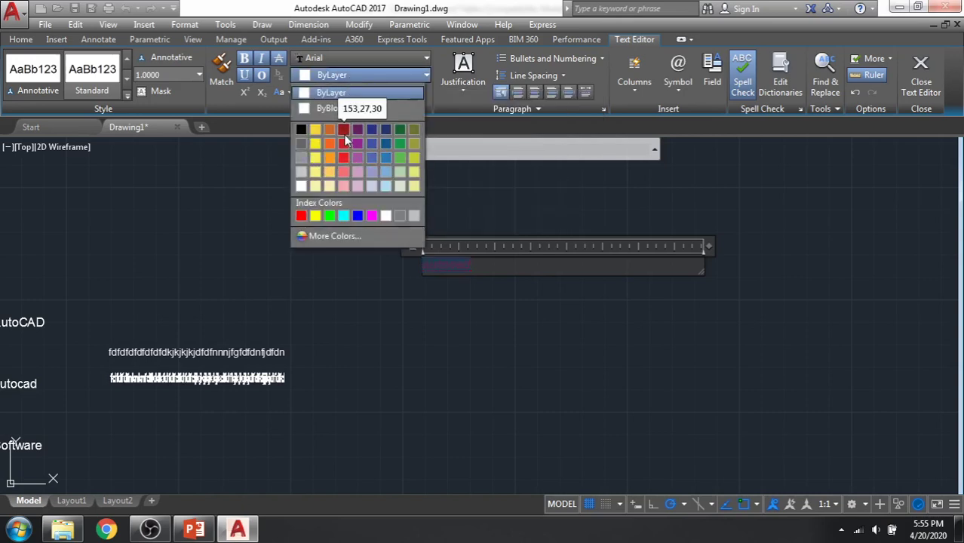
left_click(462, 135)
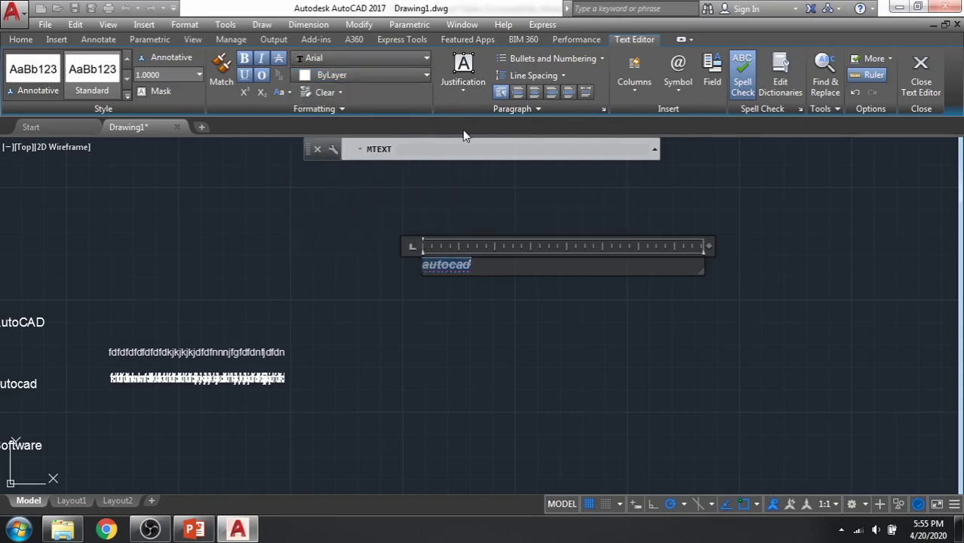
- Replace the selected word with the Degrees symbol and remove its underline, overline, italic, bold and strikethrough formatting
left_click(679, 89)
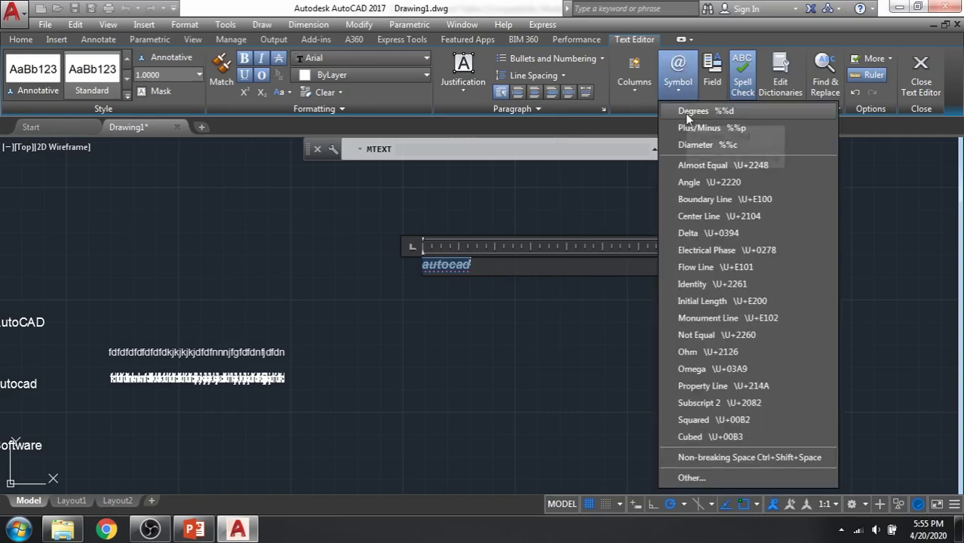
left_click(687, 112)
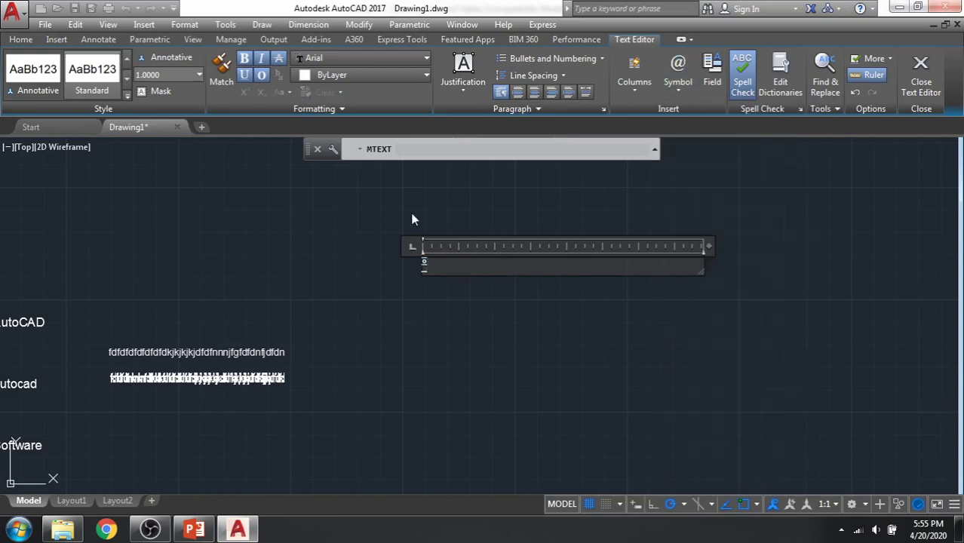
left_click_drag(427, 262, 408, 263)
left_click(241, 76)
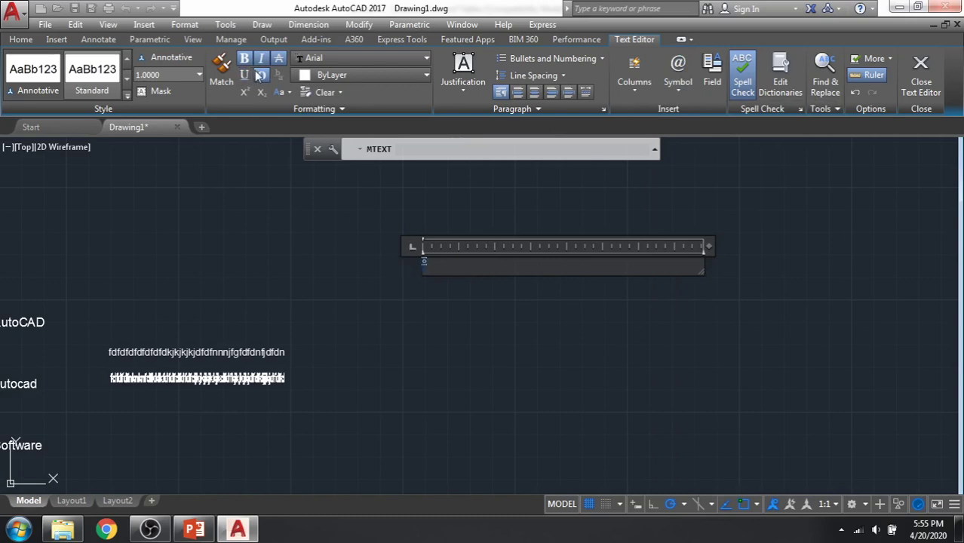
left_click(259, 75)
left_click(260, 59)
left_click(244, 59)
left_click(279, 60)
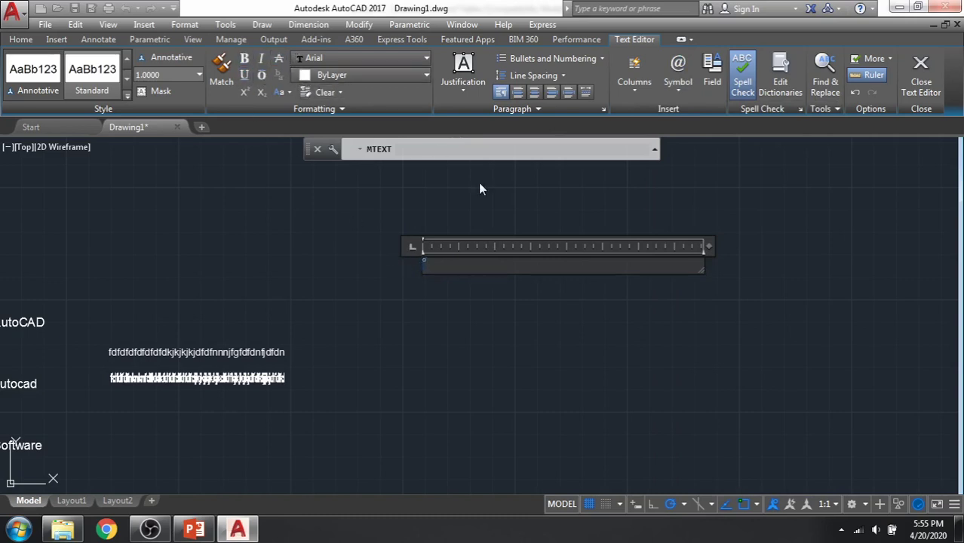
- Replace the degree symbol with the Plus/Minus symbol, add the Diameter symbol after it, and finish the multiline text
scroll(436, 270, "up", 5)
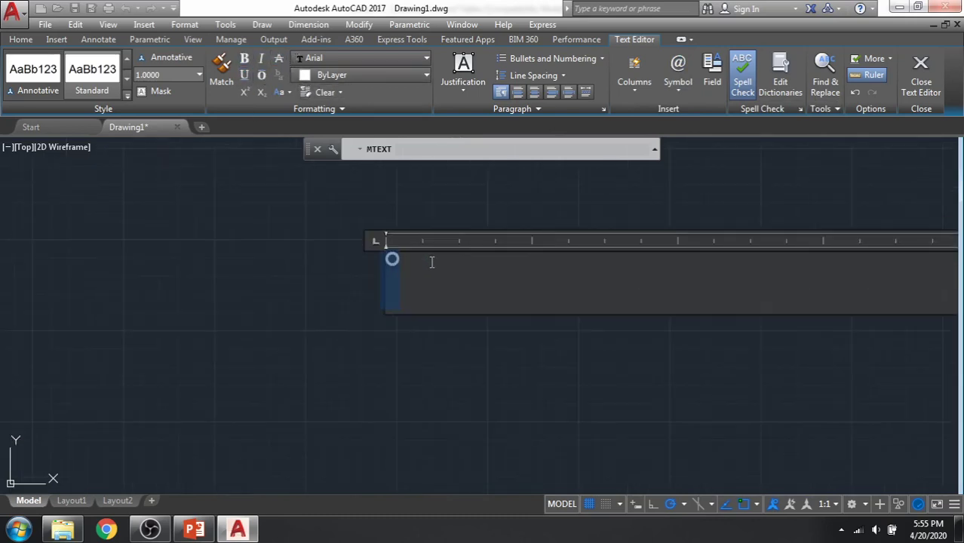
left_click(689, 90)
left_click(689, 128)
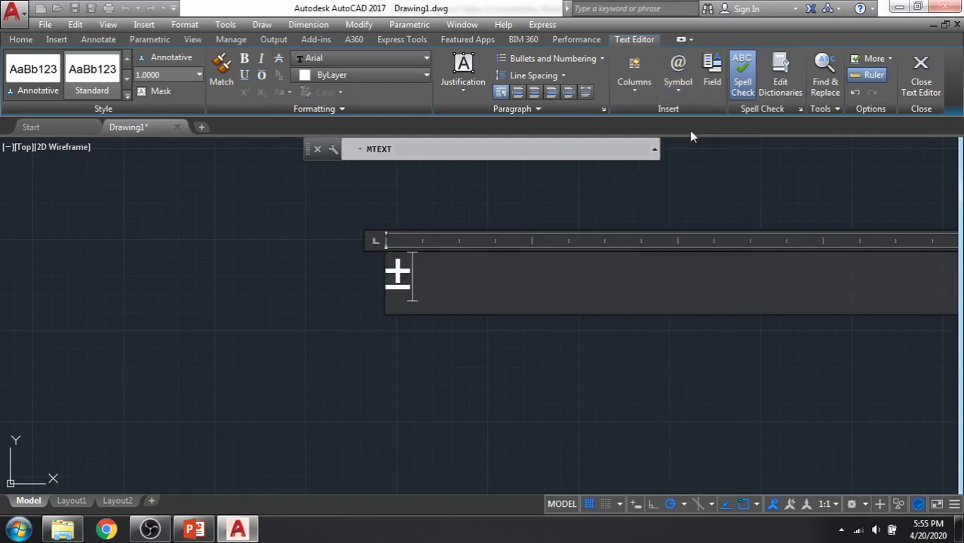
left_click(681, 91)
left_click(696, 145)
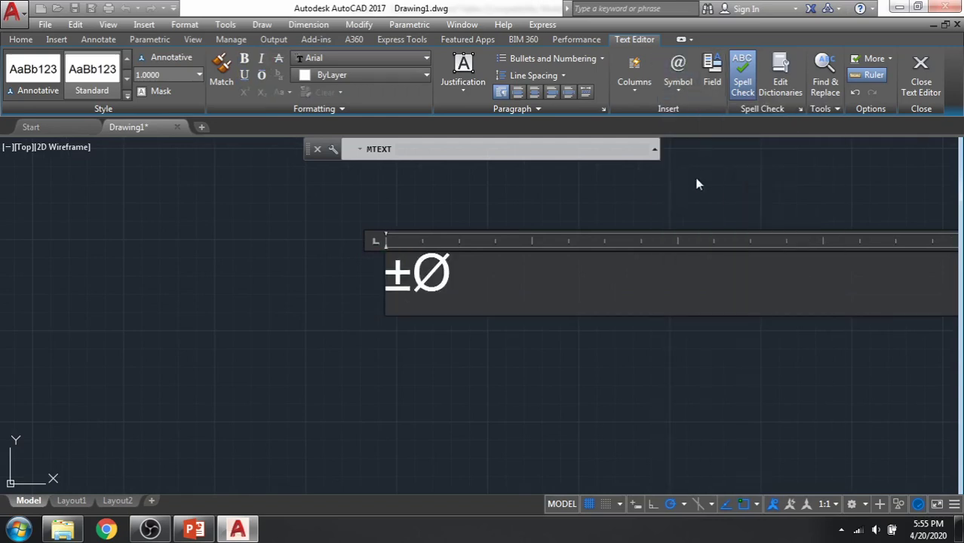
left_click(678, 88)
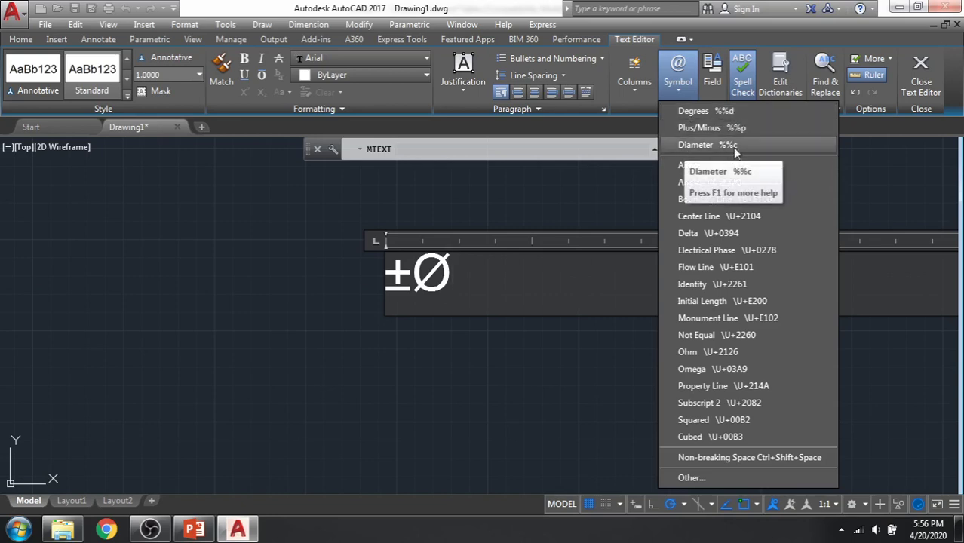
left_click(307, 215)
left_click(313, 220)
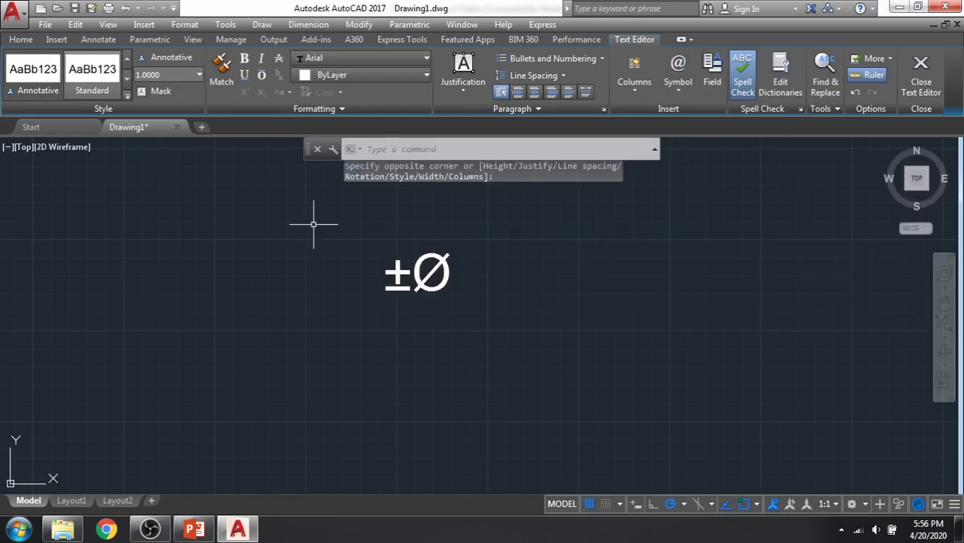
- Start a fitted single-line text on a horizontal baseline right of the ±Ø text, with height 1.0000
left_click(267, 91)
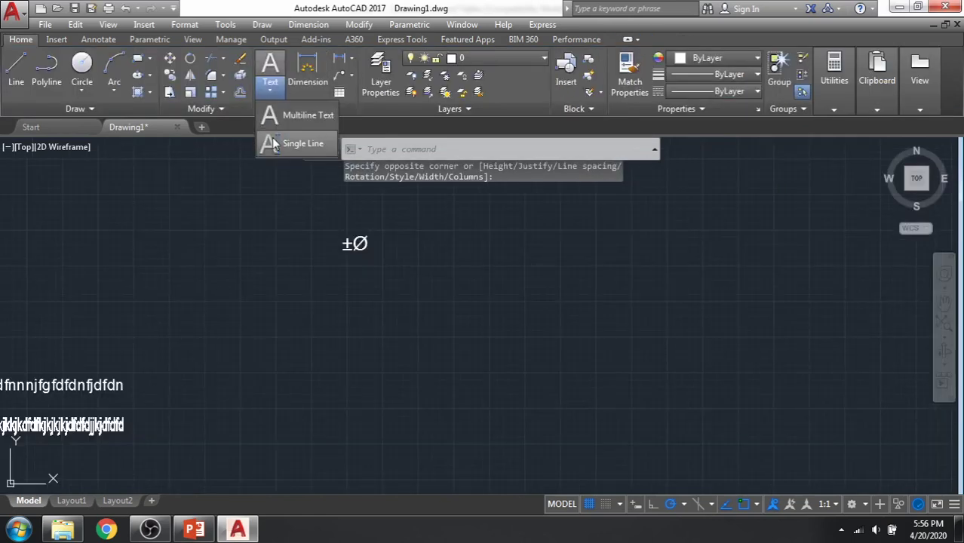
left_click(272, 138)
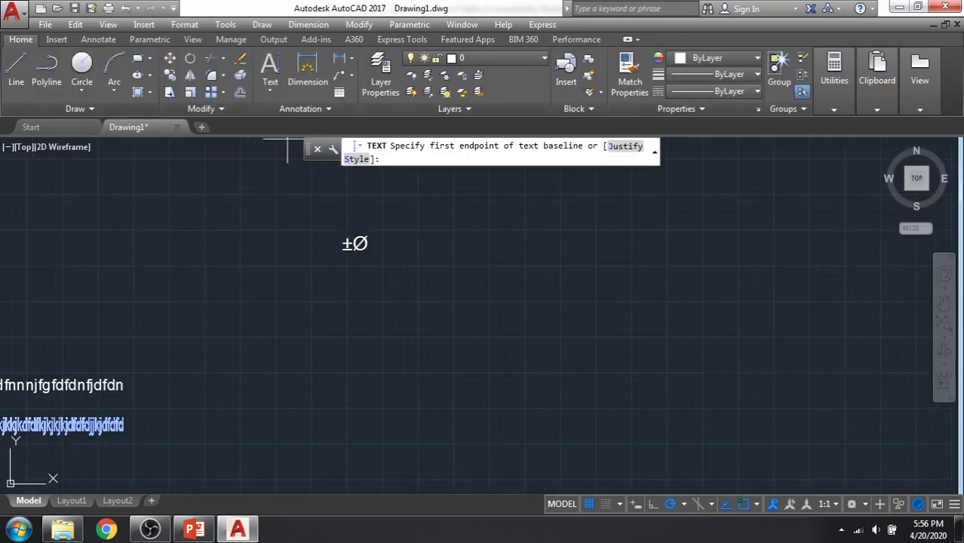
left_click(514, 259)
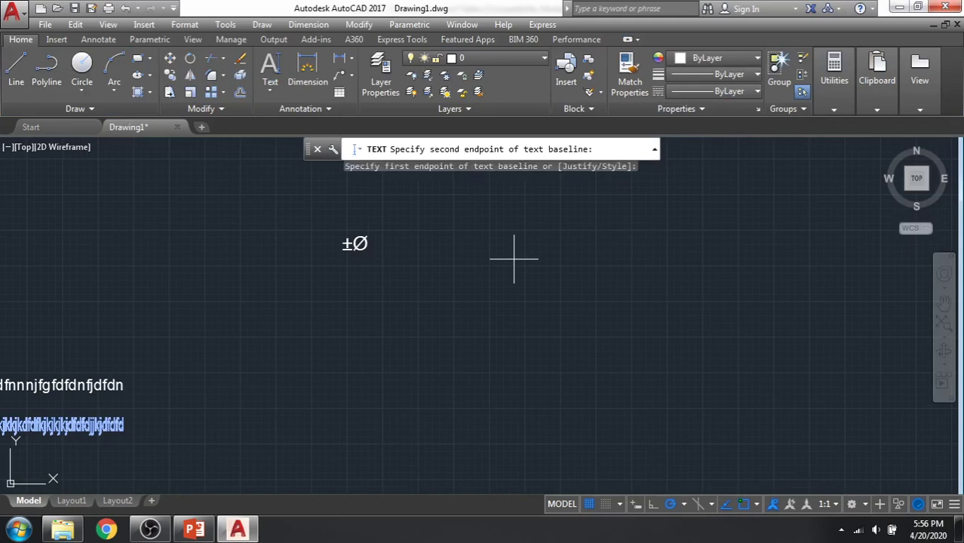
left_click(748, 258)
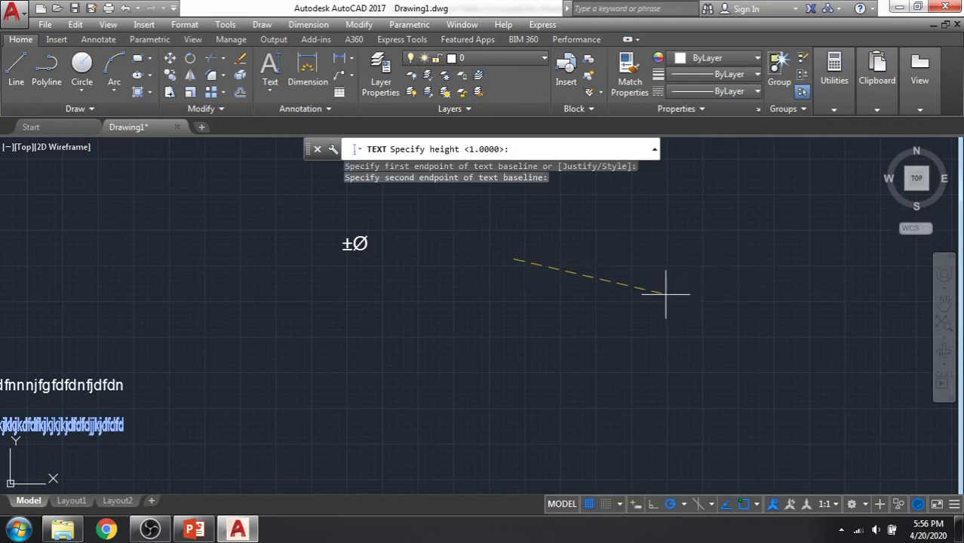
key("Return")
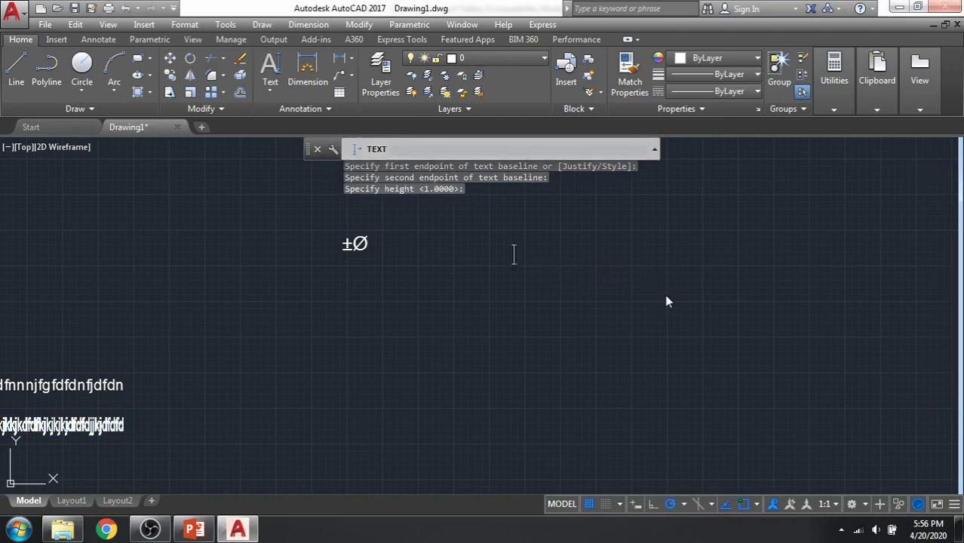
- Enter the special-character codes %%d, %%c and %%p on three separate lines and finish the single-line text
type("%%d")
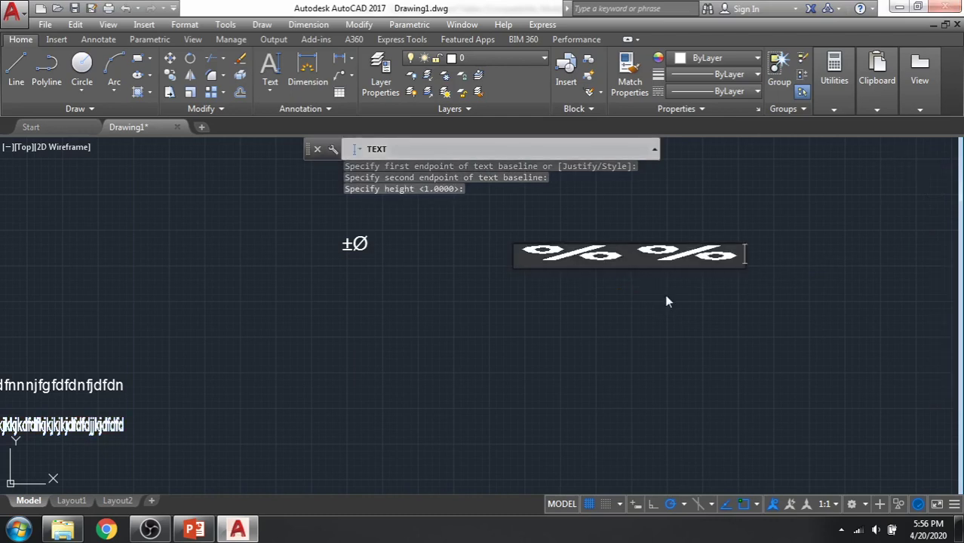
key("Return")
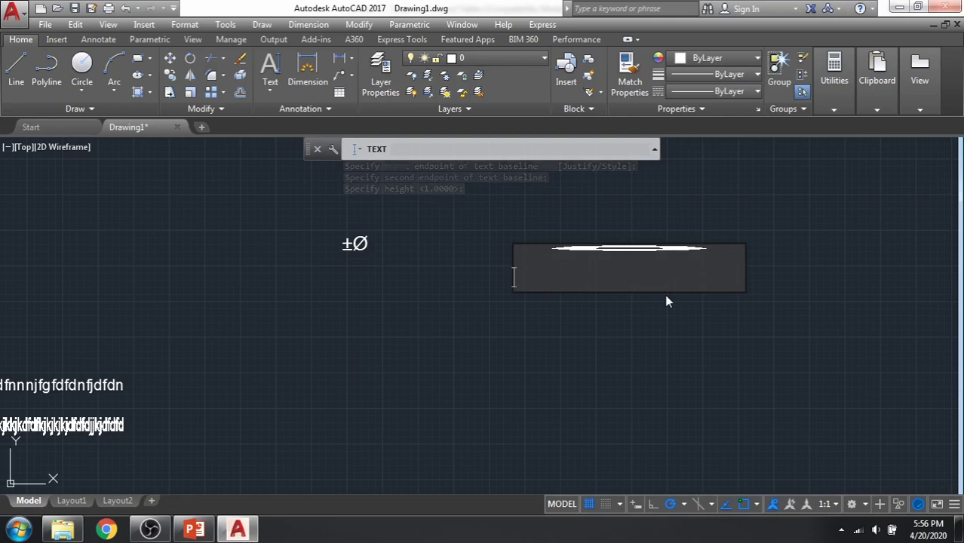
type("%%")
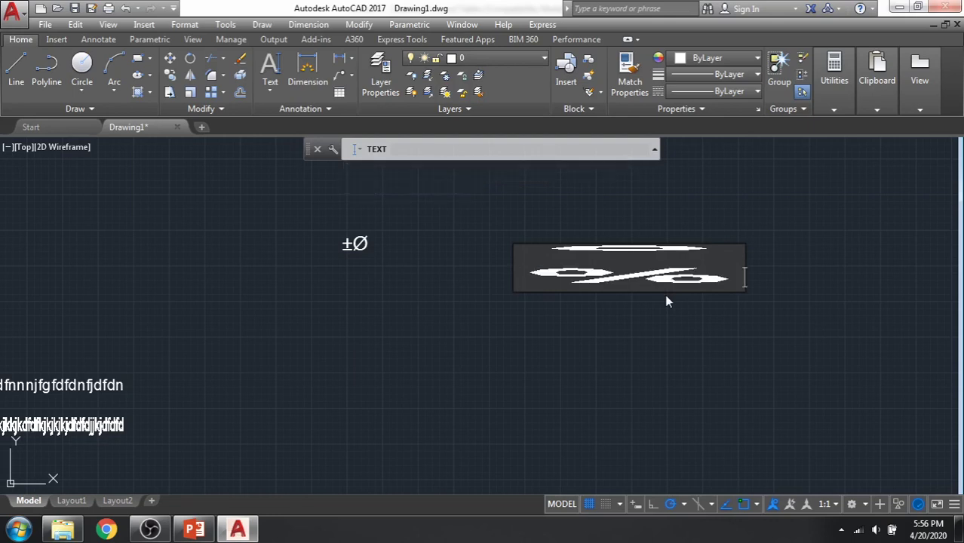
type("c")
key("Return")
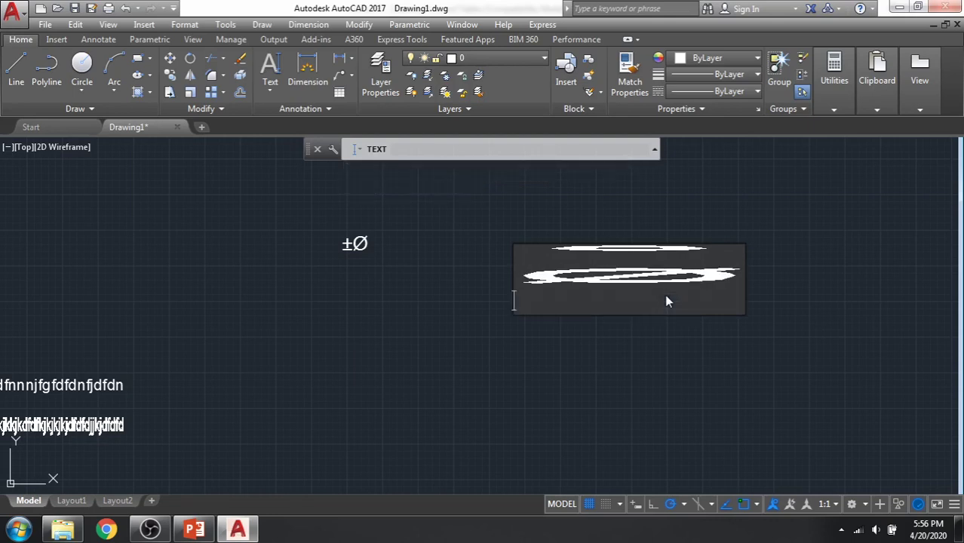
type("%%%%")
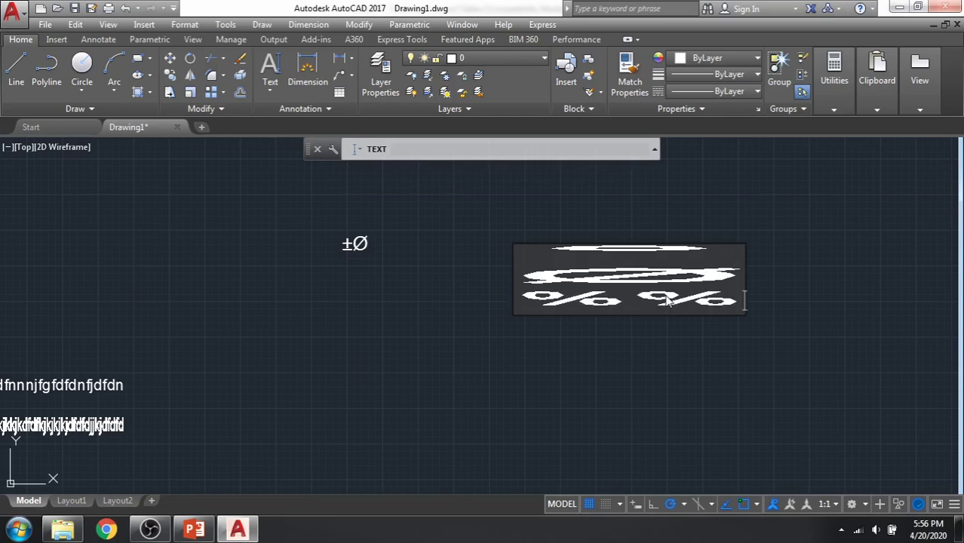
type("d")
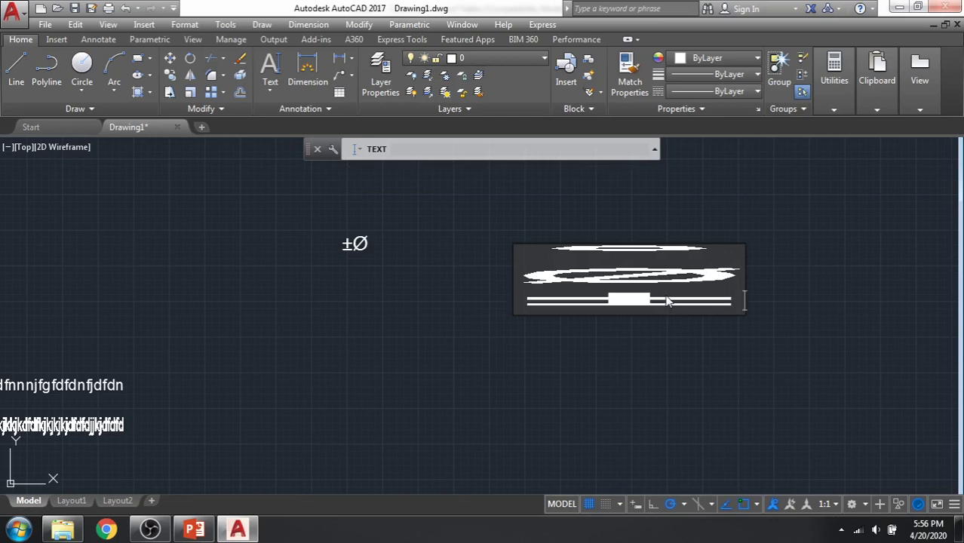
left_click(688, 358)
left_click(661, 305)
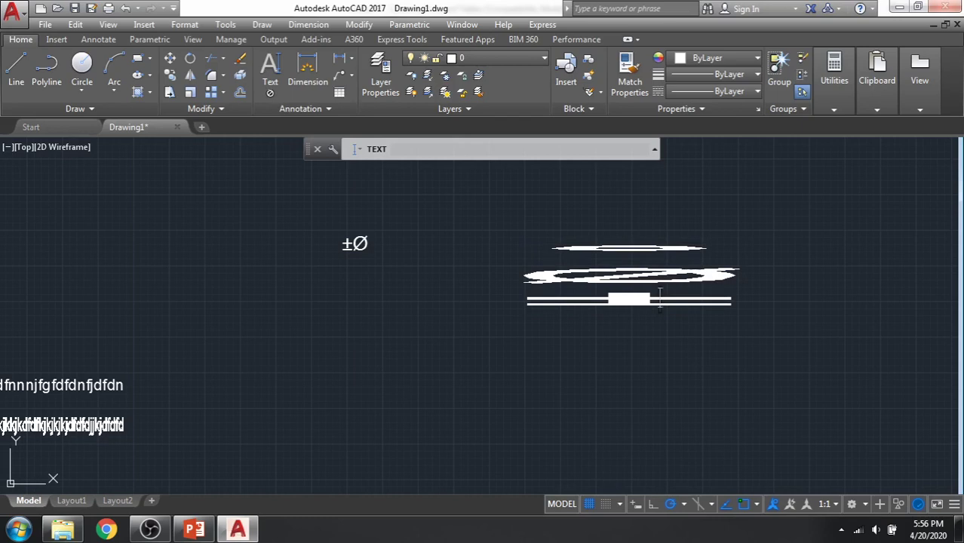
key("Escape")
- Start a multiline text and define a wide text box below the stretched symbols
left_click(270, 90)
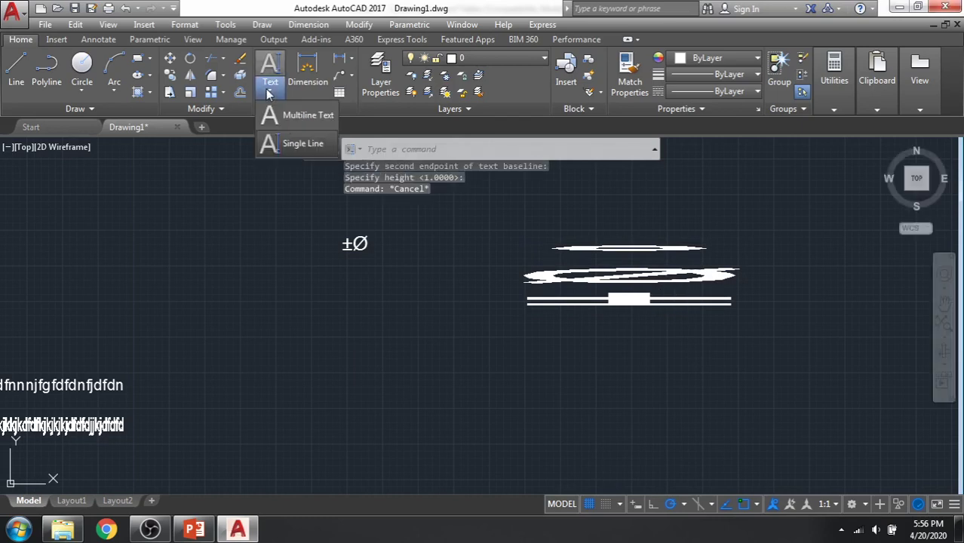
left_click(302, 115)
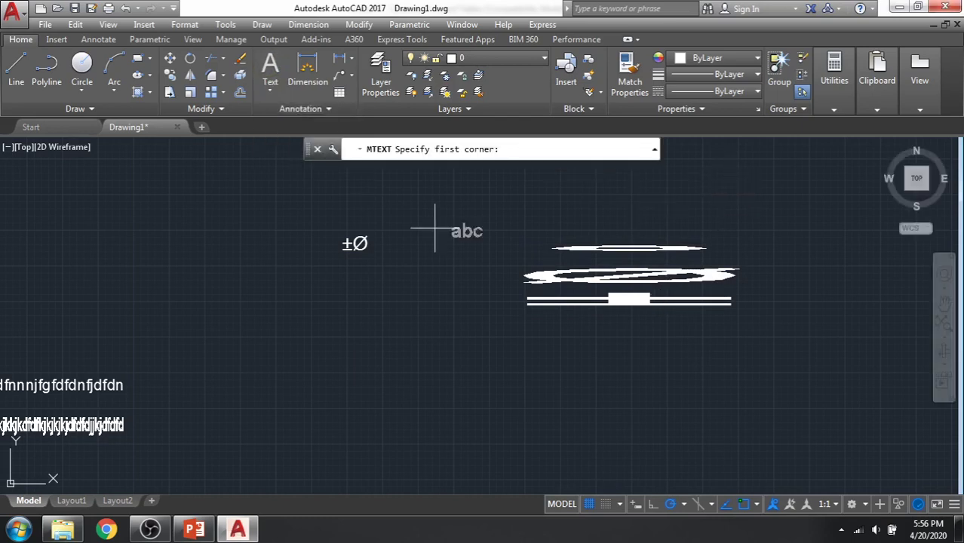
left_click(417, 340)
left_click(673, 405)
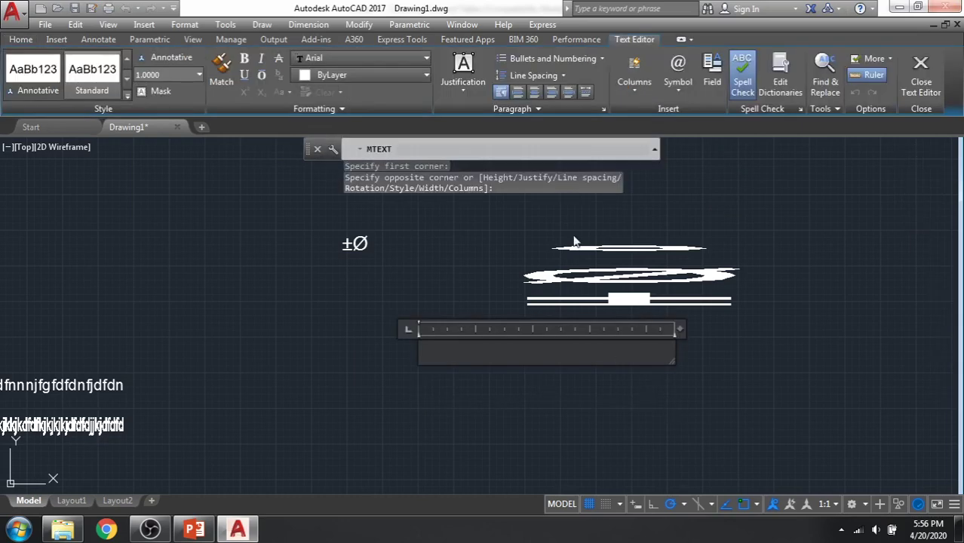
- Examine the symbols available for the multiline text and the spell-check dictionaries settings
left_click(680, 91)
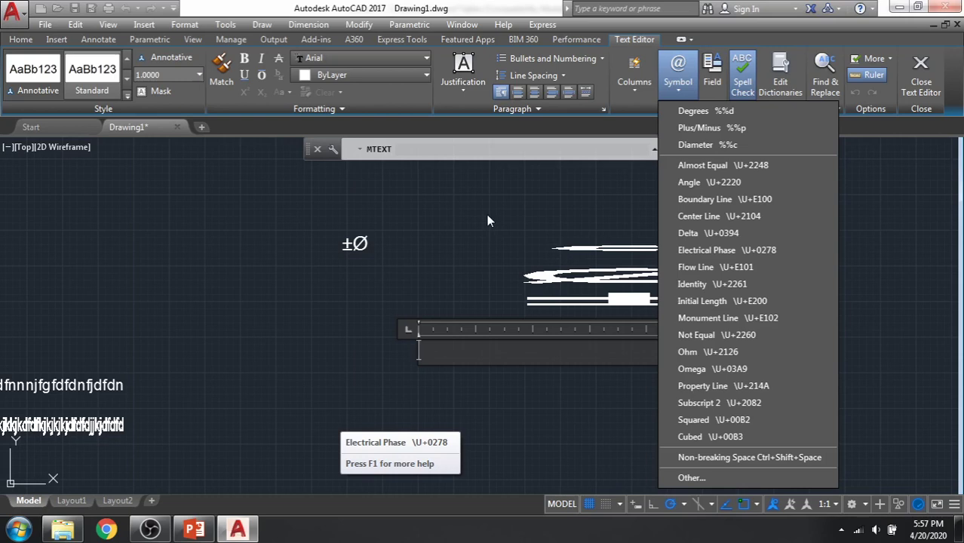
left_click(781, 76)
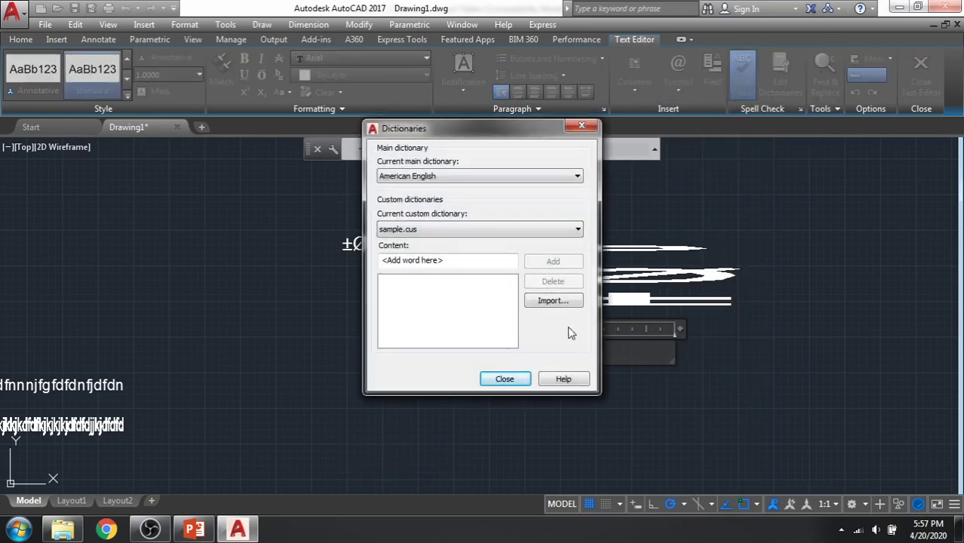
left_click(507, 378)
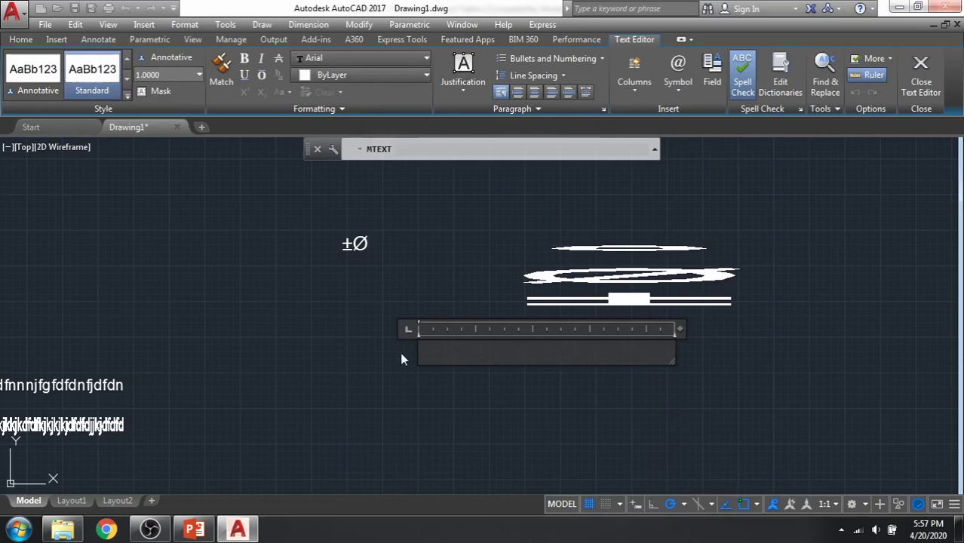
- Switch to the Lecture 7 presentation in PowerPoint and zoom out the text alignment positions slide to 80%
left_click(210, 533)
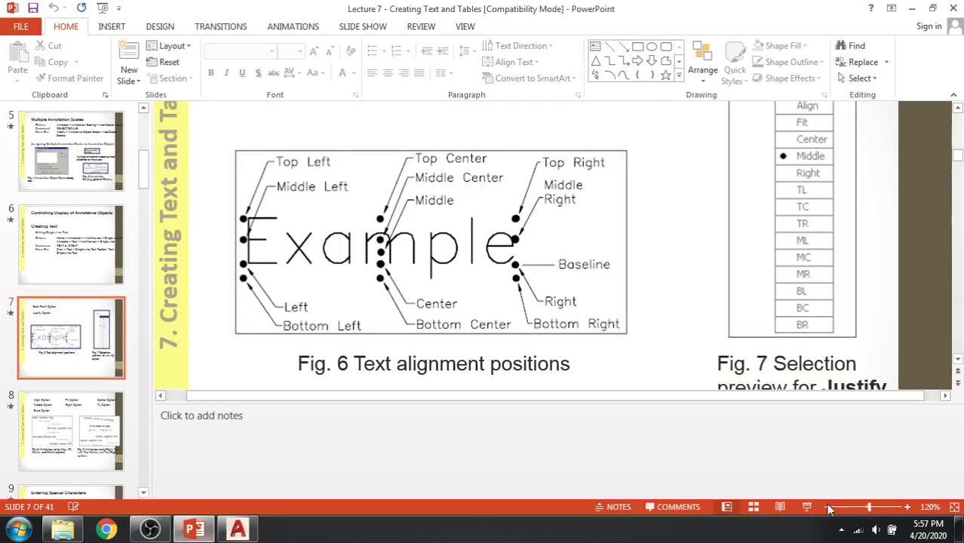
left_click(826, 507)
left_click(826, 507)
left_click(826, 506)
left_click(825, 507)
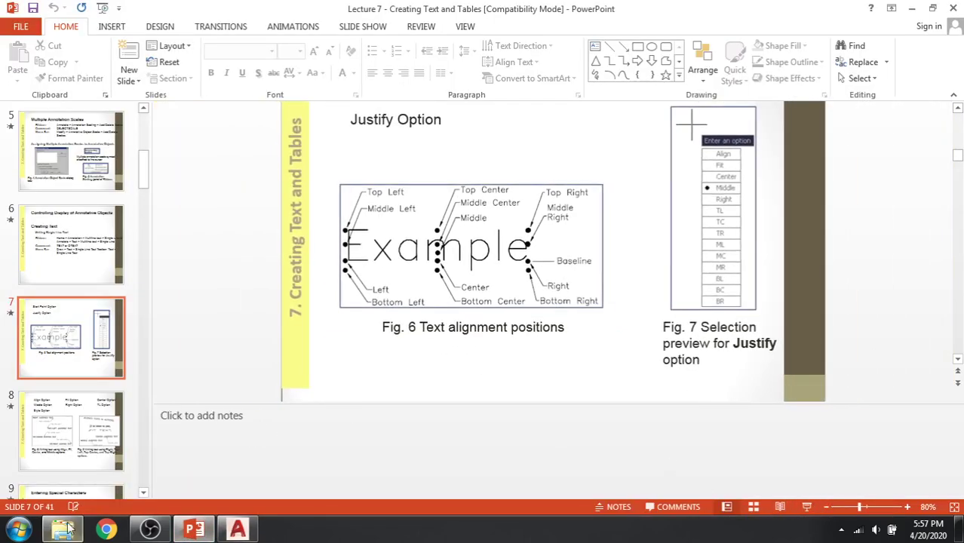
- Open the Word document "Tutorial 7 - Creating texts and tables" from the tutorials-doc folder in AutoCAD notes
left_click(67, 528)
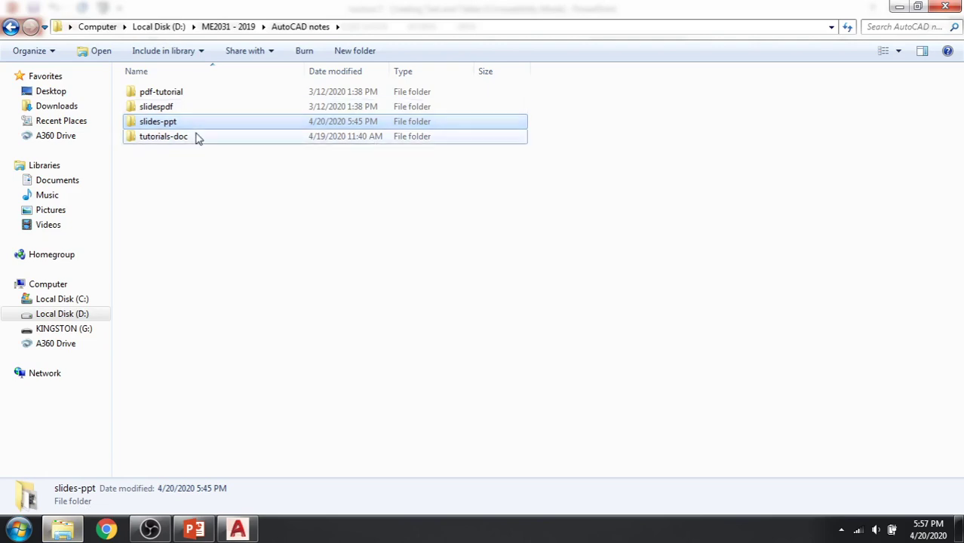
double_click(163, 137)
double_click(188, 181)
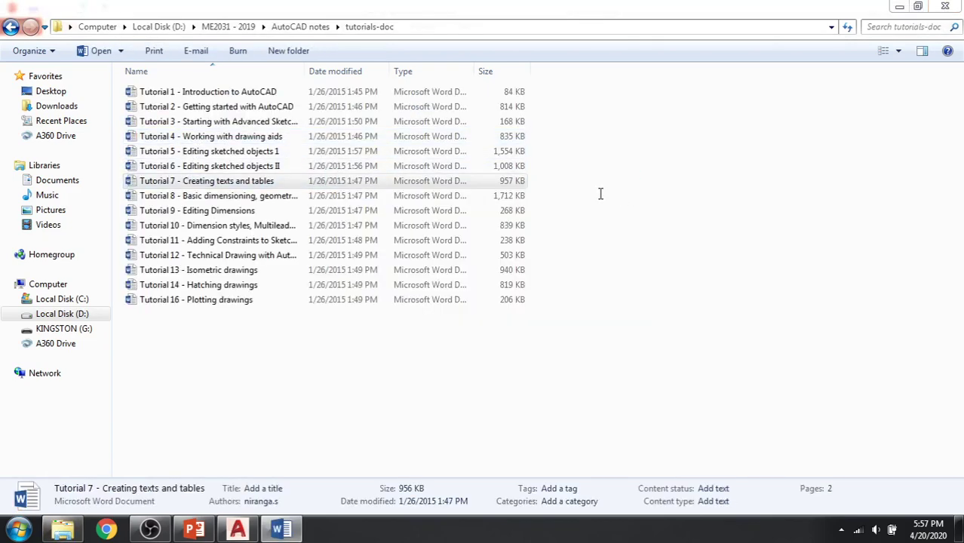
left_click(620, 401)
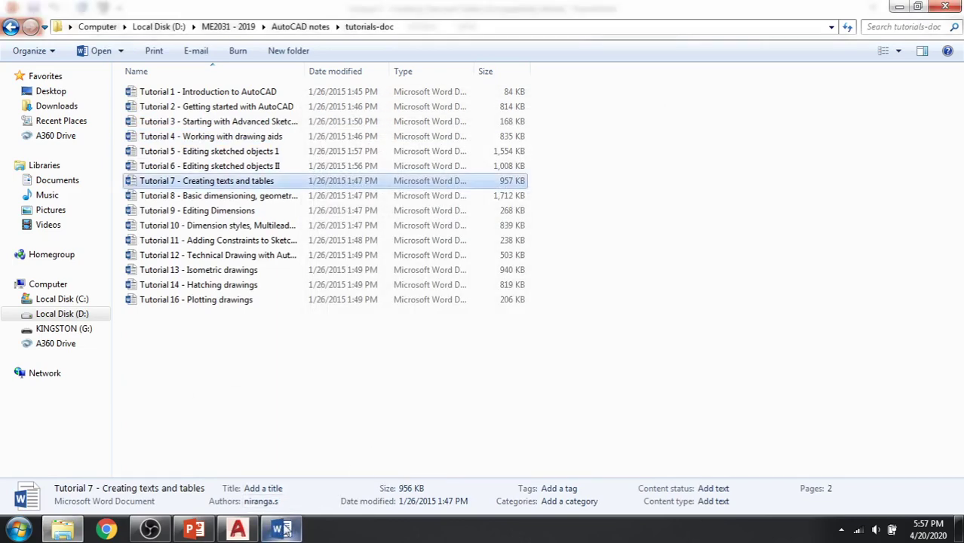
mouse_move(280, 528)
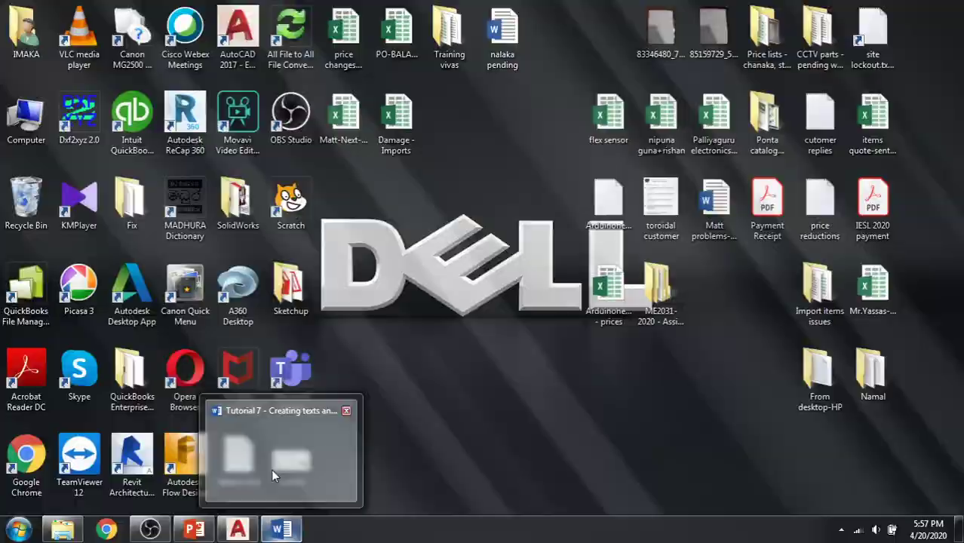
left_click(272, 472)
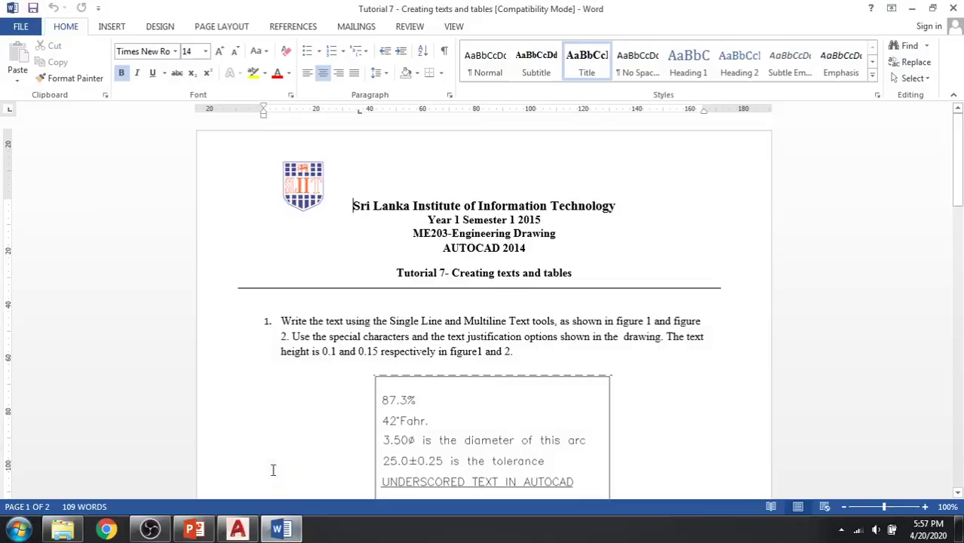
- Examine exercise 1 of the tutorial, including the special-characters figure and the text justification figure
scroll(557, 345, "down", 3)
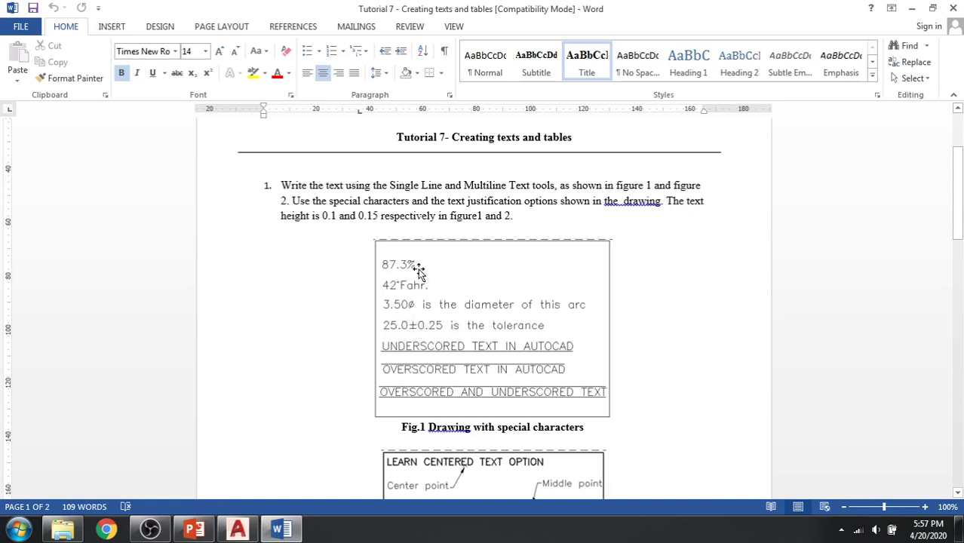
scroll(380, 269, "down", 4)
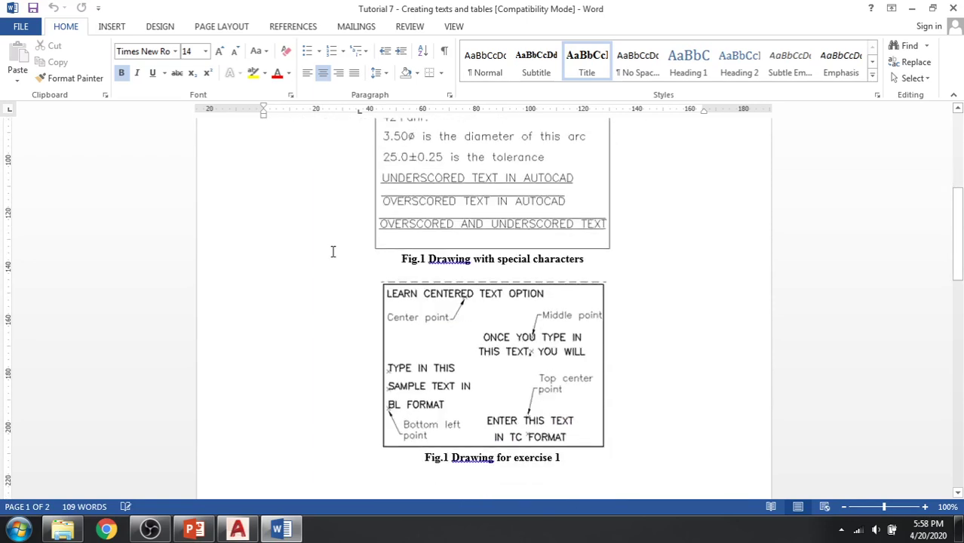
scroll(329, 250, "down", 7)
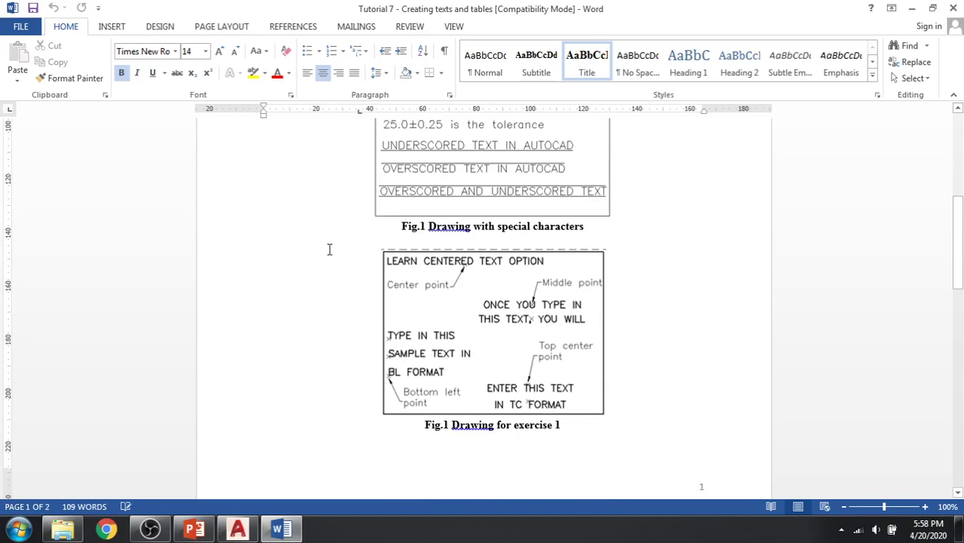
scroll(336, 255, "up", 5)
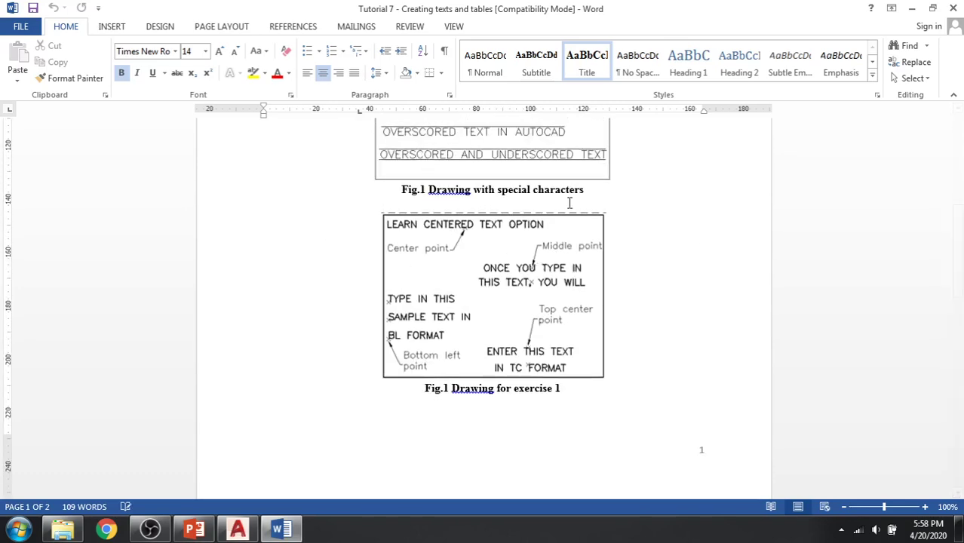
scroll(346, 255, "up", 3)
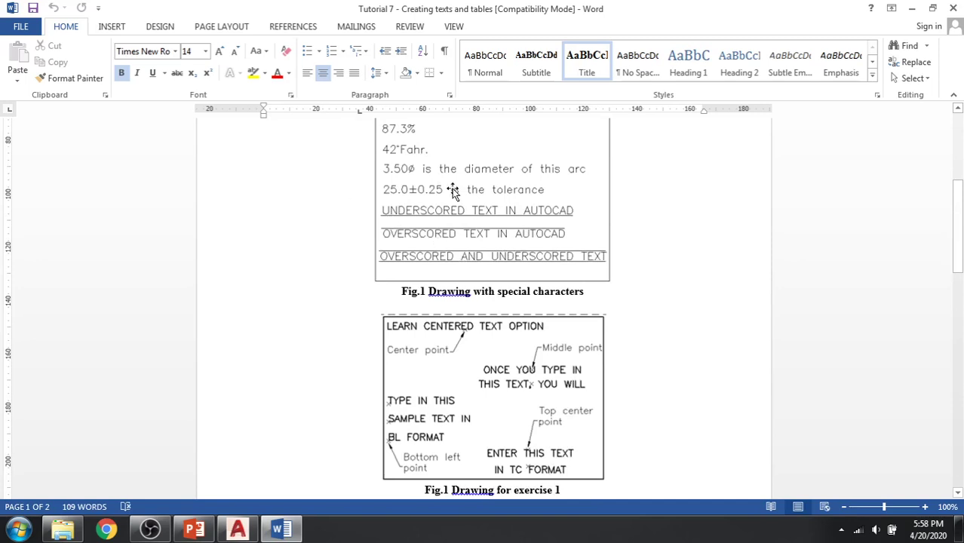
- Examine the exercise 2 drawings on the tutorial's second page and review them against the exercise 1 figures
scroll(350, 247, "down", 4)
scroll(350, 247, "down", 12)
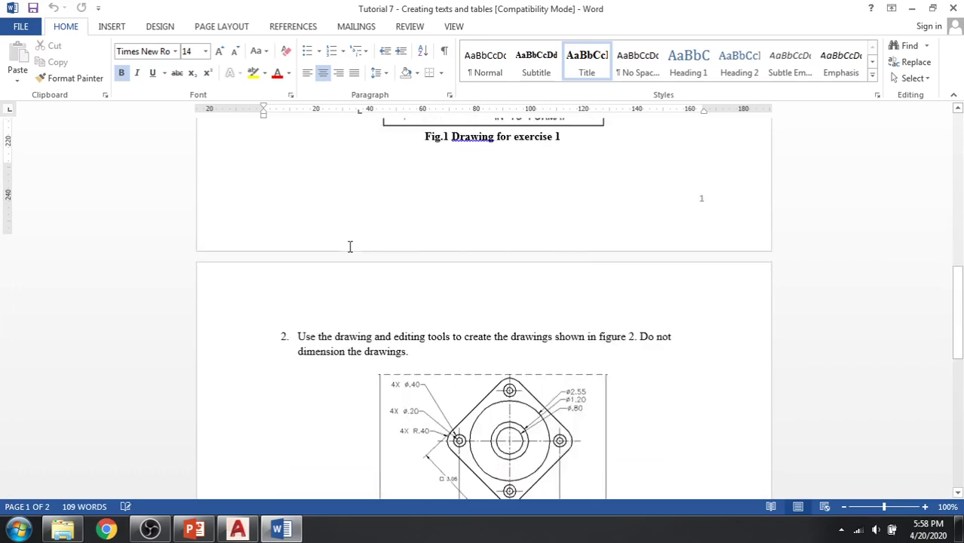
scroll(350, 246, "down", 5)
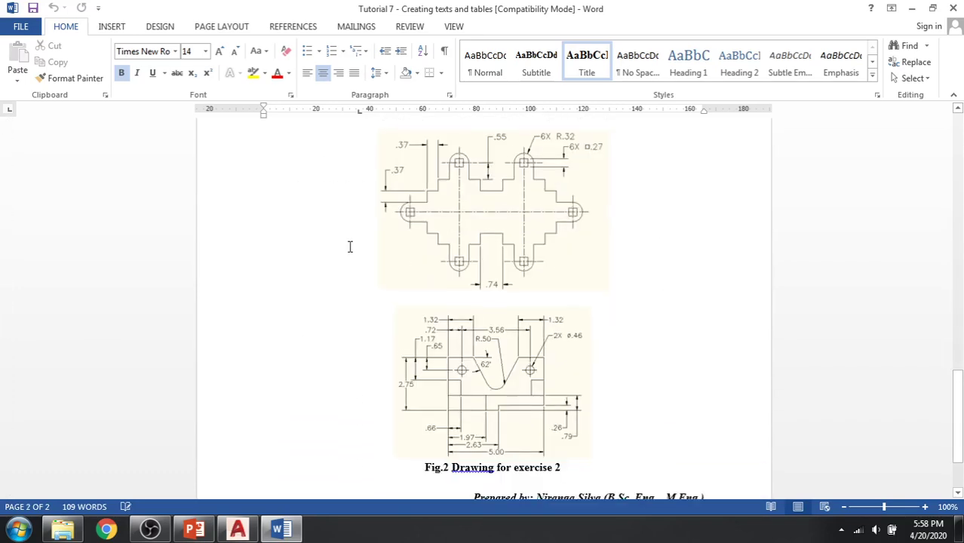
scroll(350, 246, "up", 10)
scroll(350, 246, "down", 5)
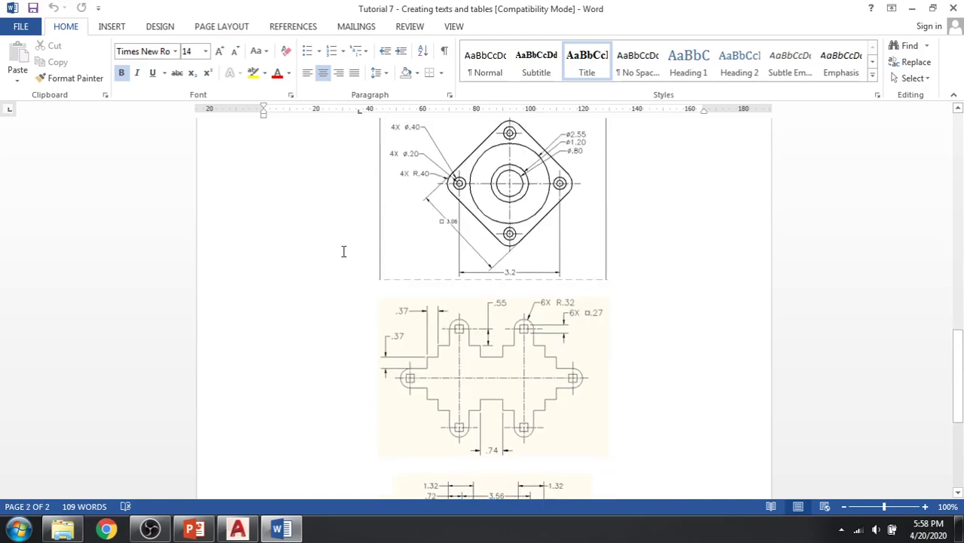
scroll(343, 252, "up", 2)
scroll(347, 251, "down", 6)
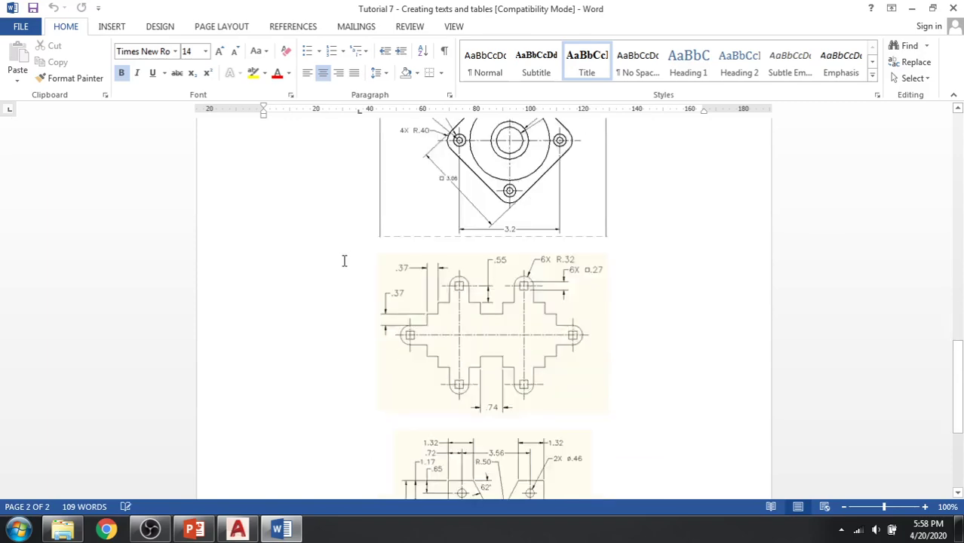
scroll(347, 250, "up", 10)
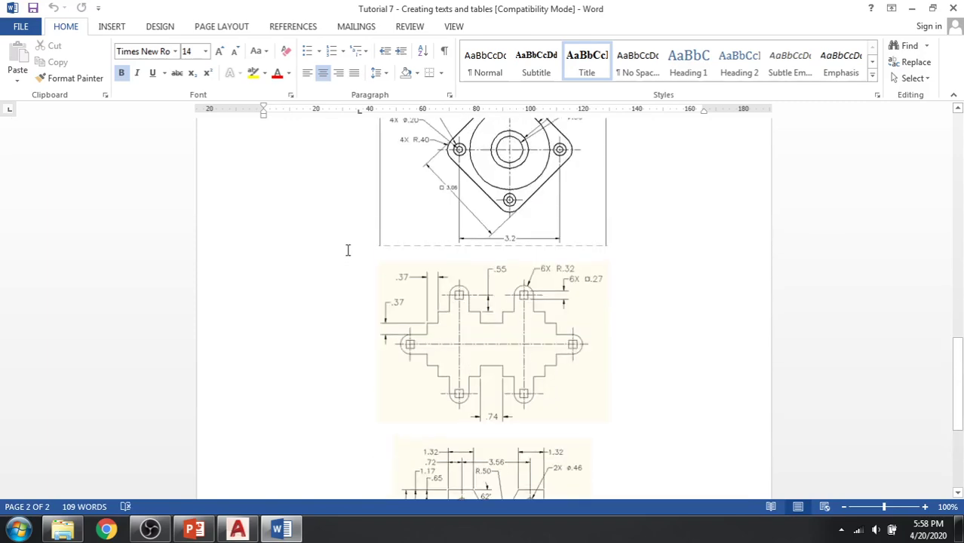
scroll(348, 251, "up", 9)
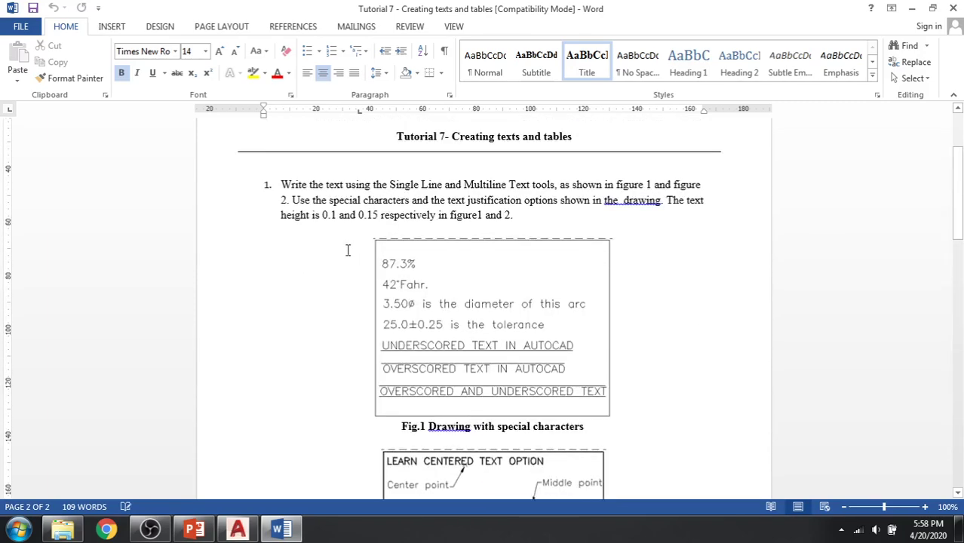
scroll(348, 245, "down", 7)
scroll(351, 241, "down", 12)
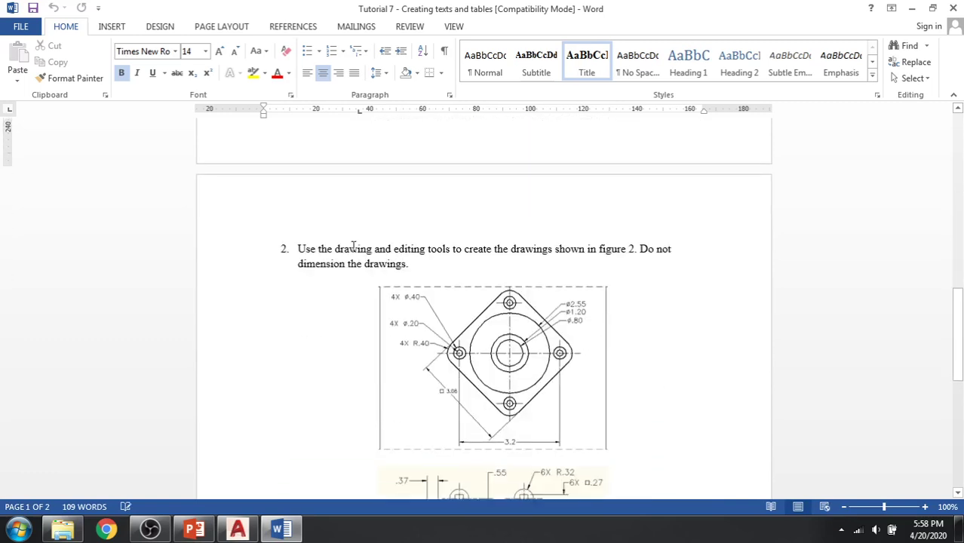
scroll(340, 240, "down", 3)
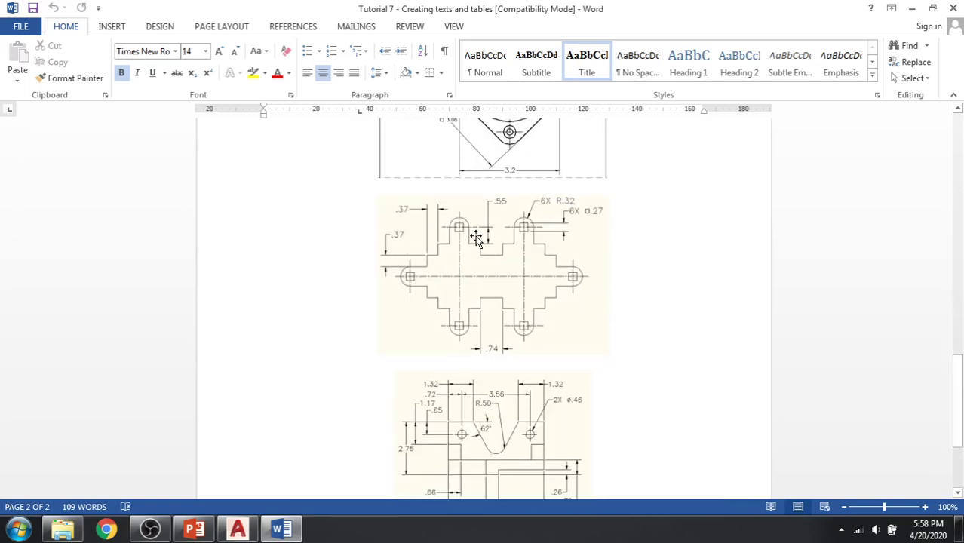
scroll(256, 422, "up", 20)
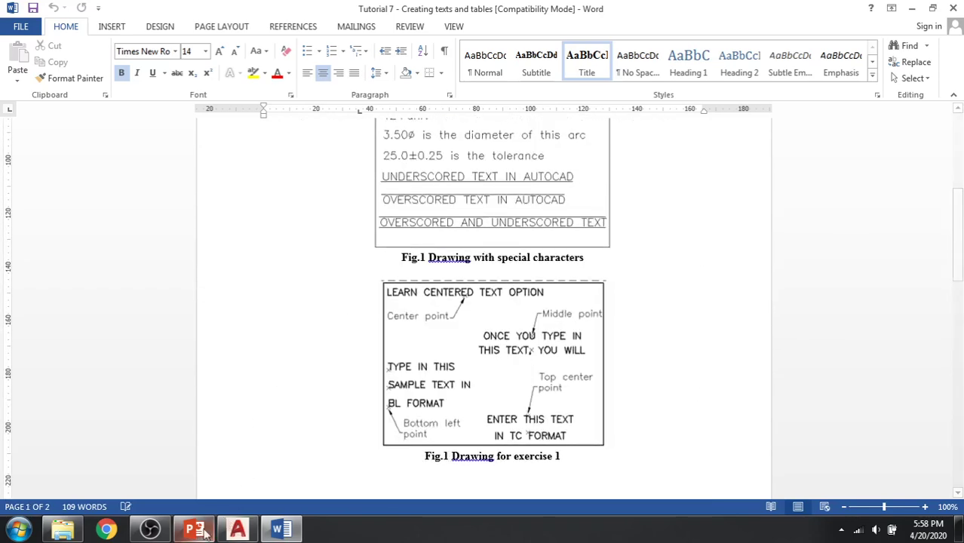
- Switch back to the Lecture 7 presentation in PowerPoint at the text alignment positions slide
left_click(150, 531)
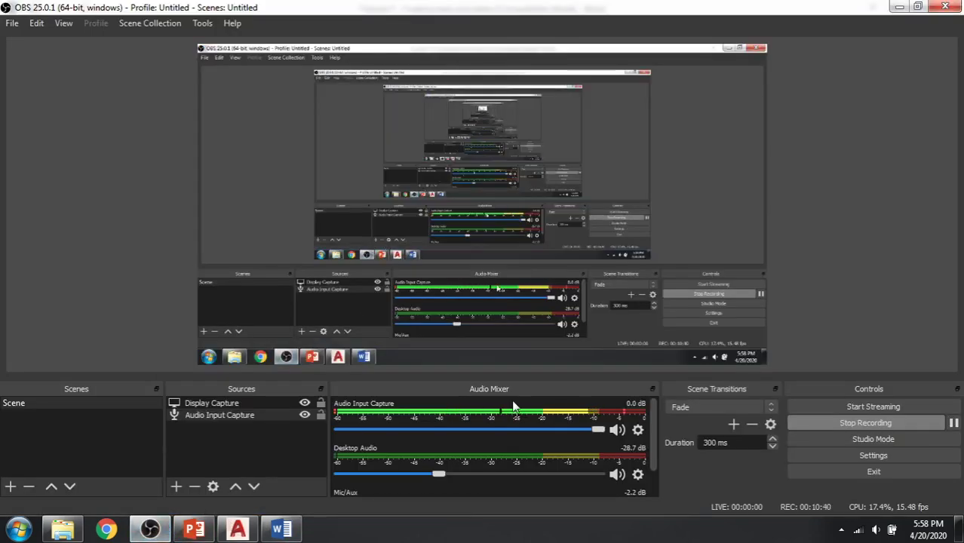
left_click(194, 530)
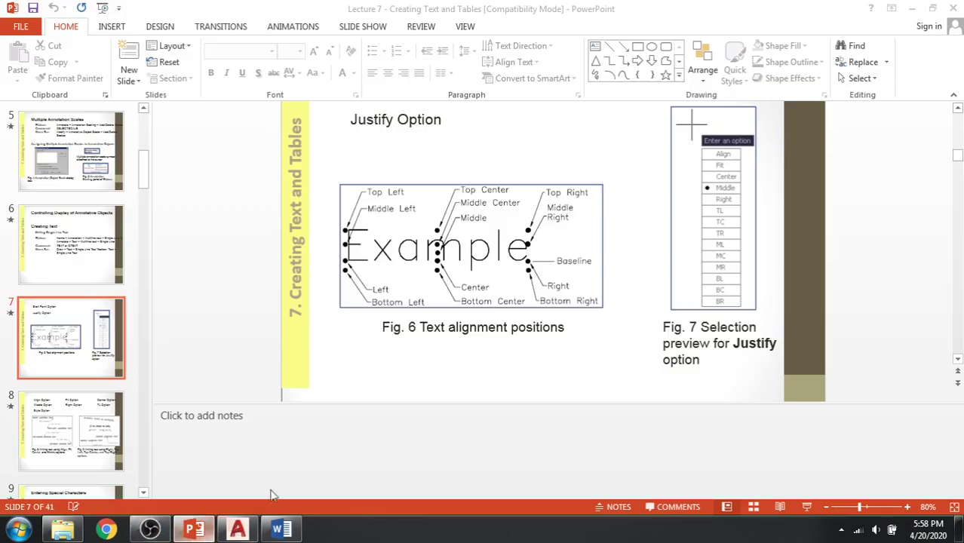